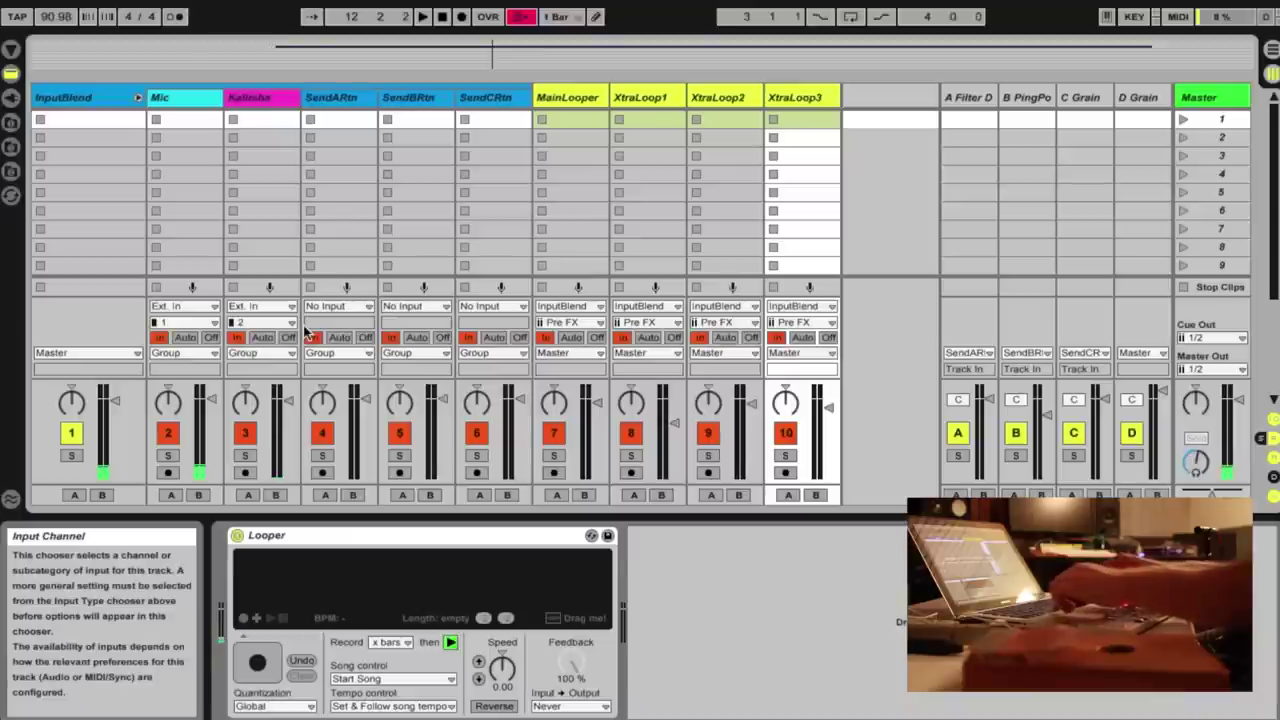
Step: Review the input routing and the Looper devices across the InputBlend, MainLooper and XtraLoop tracks
key("ctrl+alt+i")
key("ctrl+alt+i")
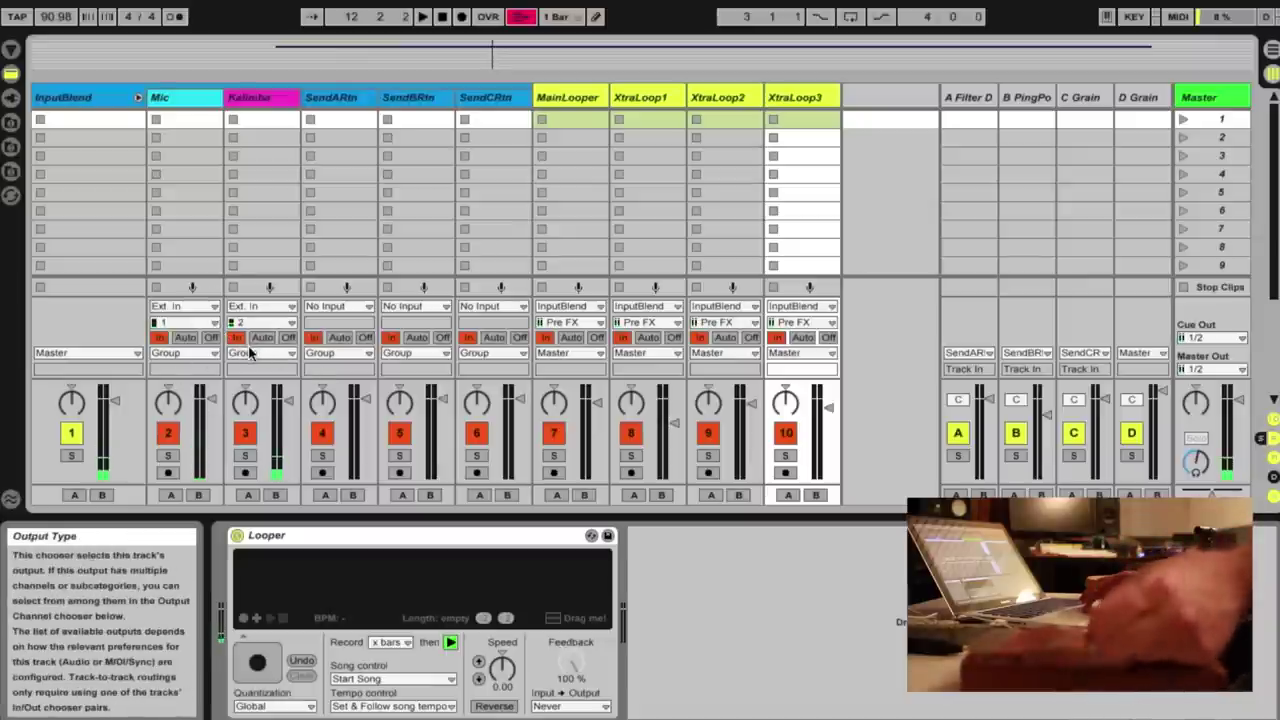
left_click(90, 102)
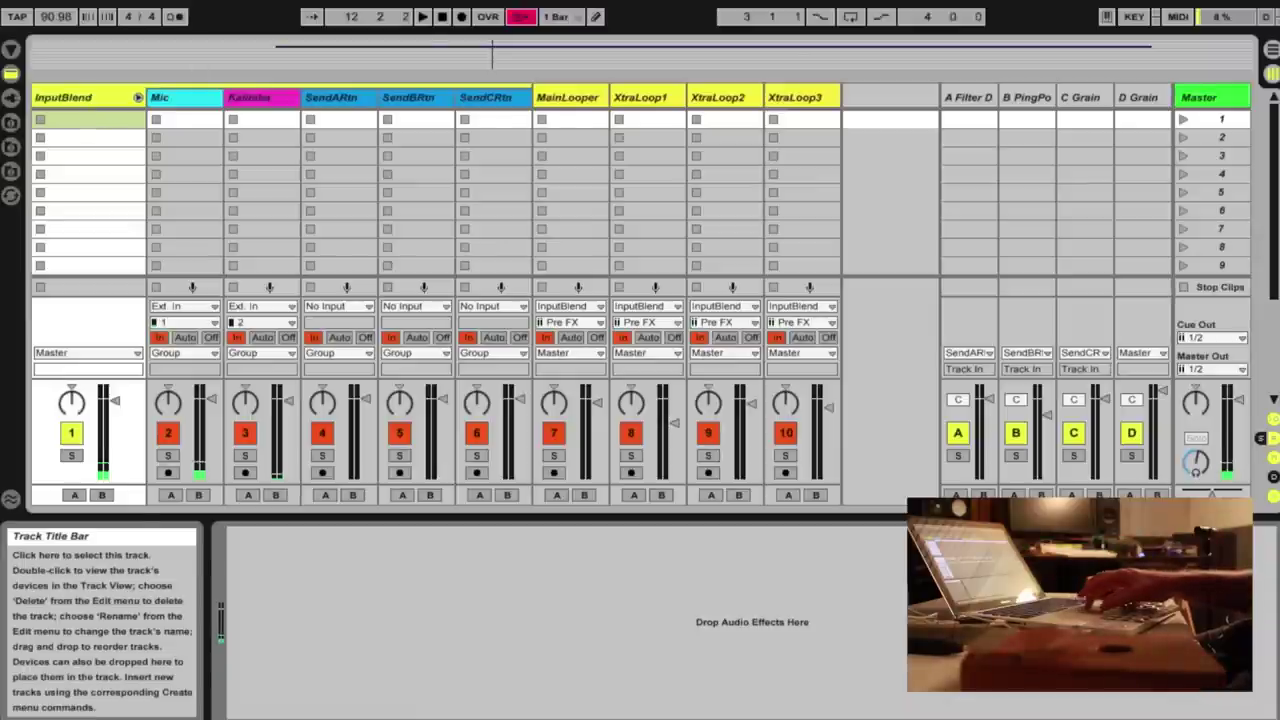
left_click(573, 100)
left_click(638, 100)
left_click(731, 99)
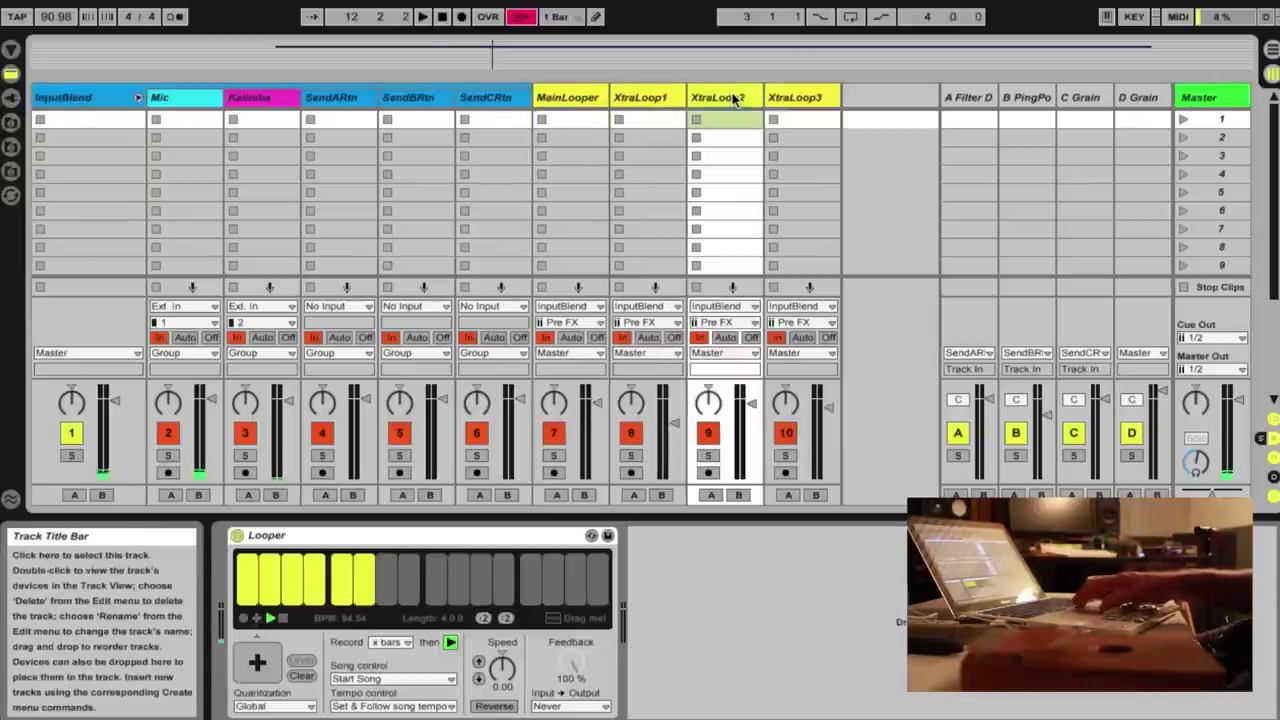
left_click(822, 98)
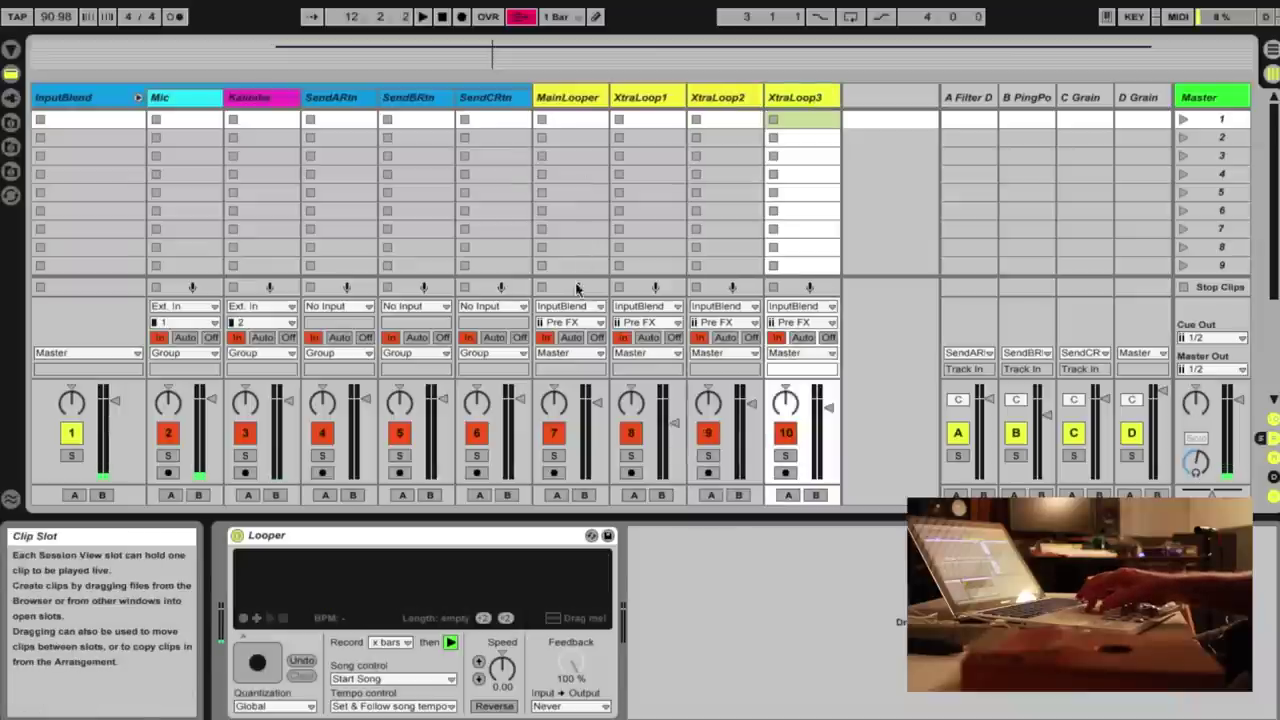
left_click(94, 100)
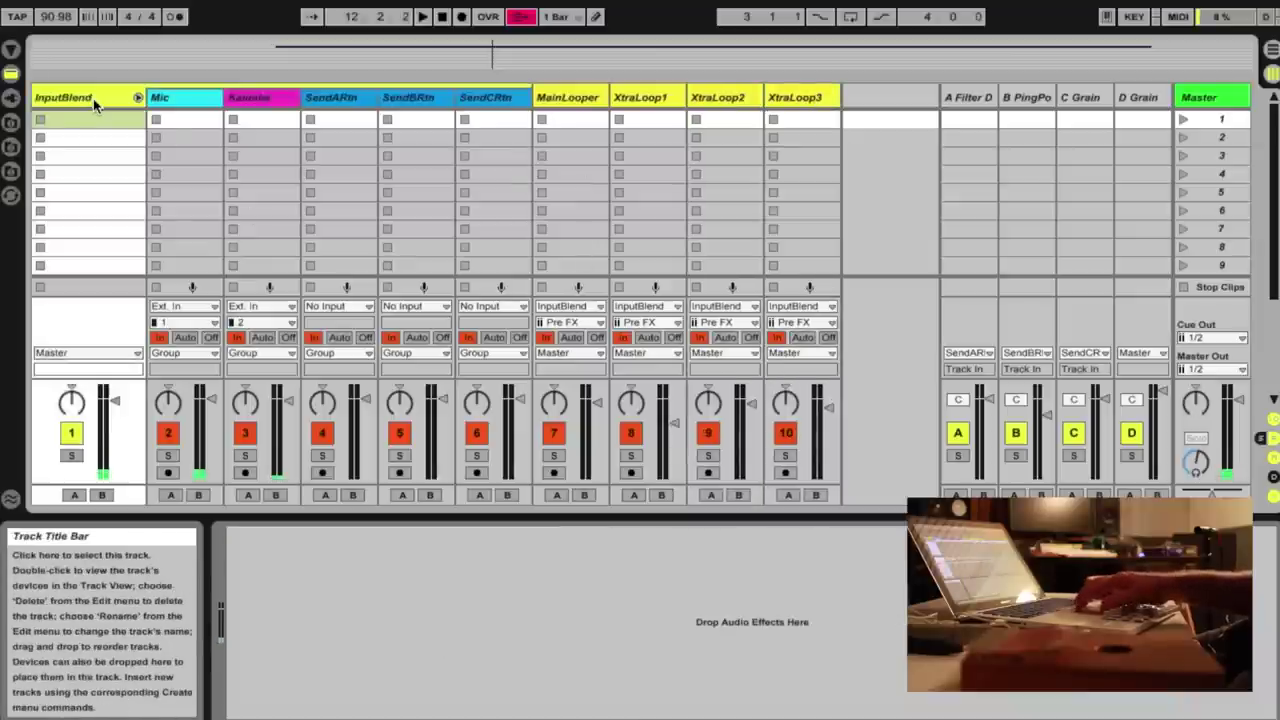
Step: Set the MainLooper track's audio input to InputBlend, tapped Pre FX
left_click(580, 307)
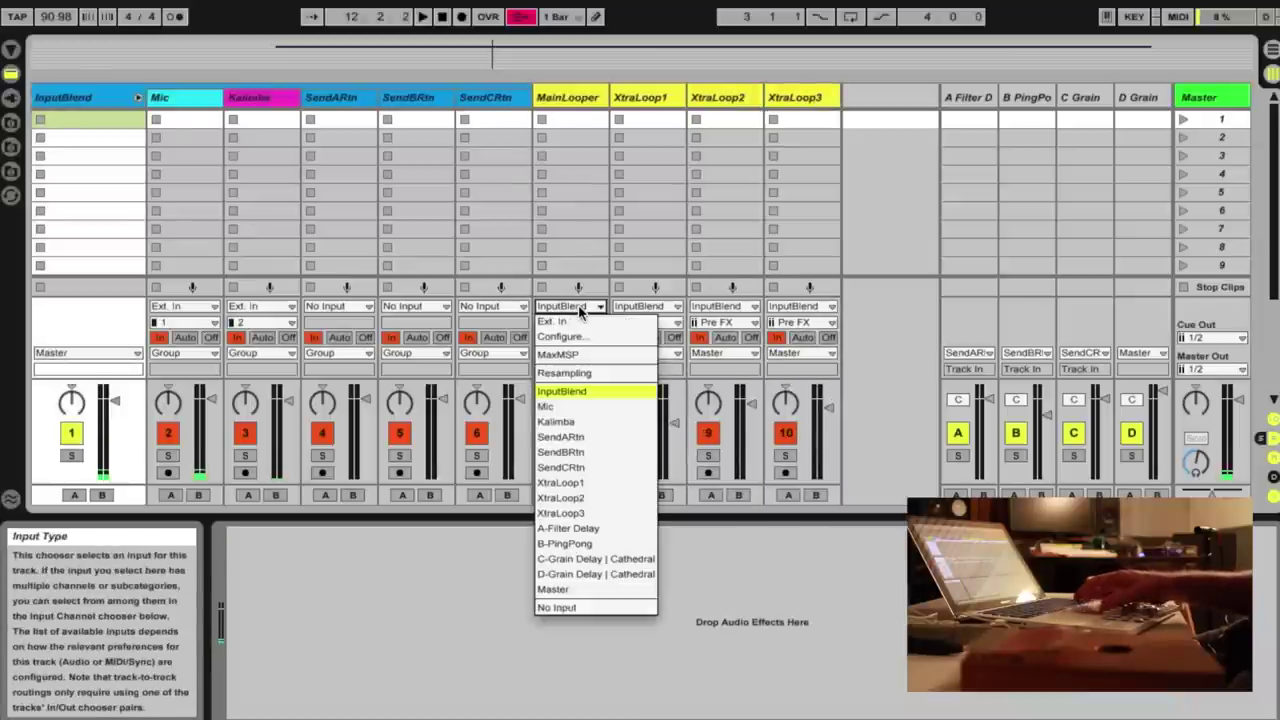
left_click(584, 391)
left_click(561, 104)
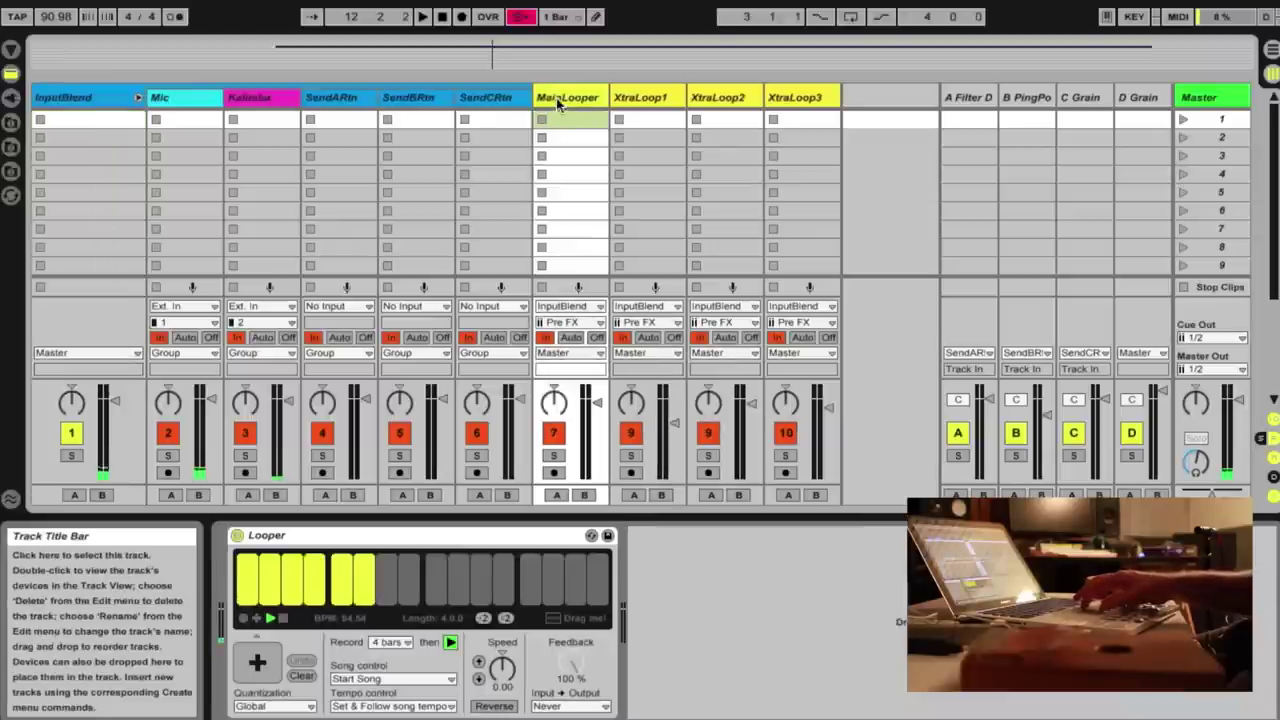
left_click(78, 98)
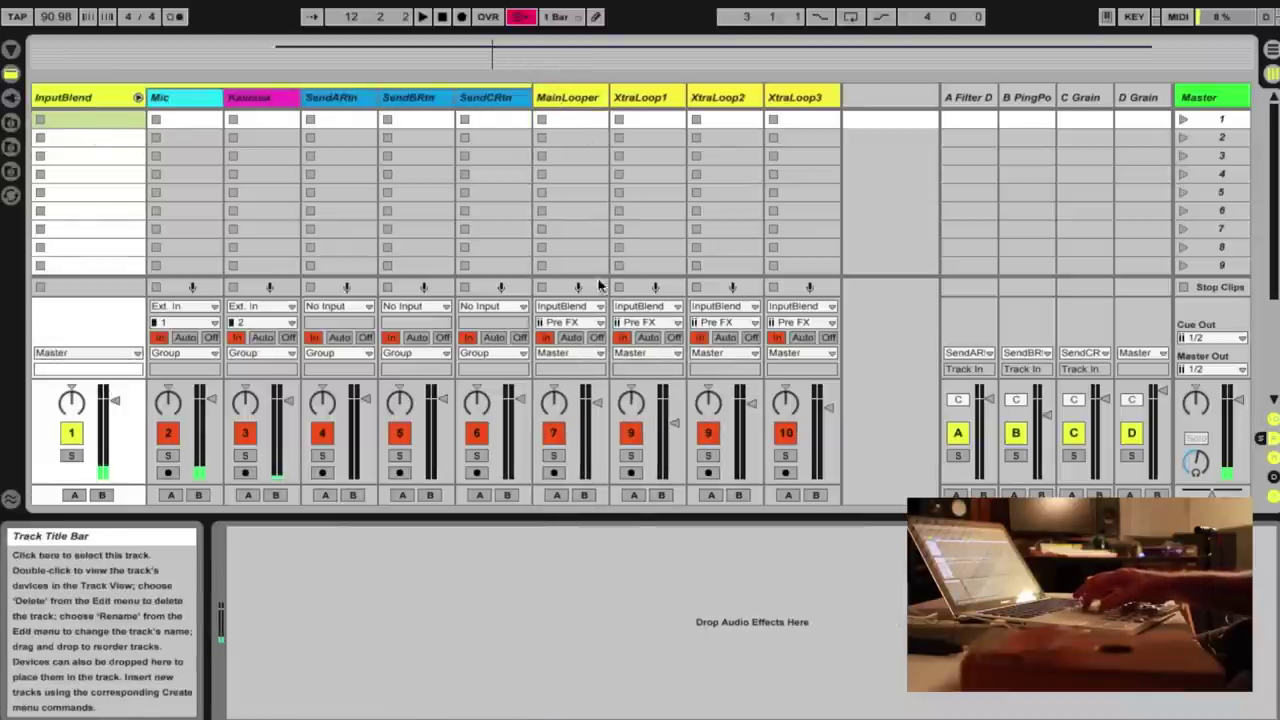
left_click(573, 324)
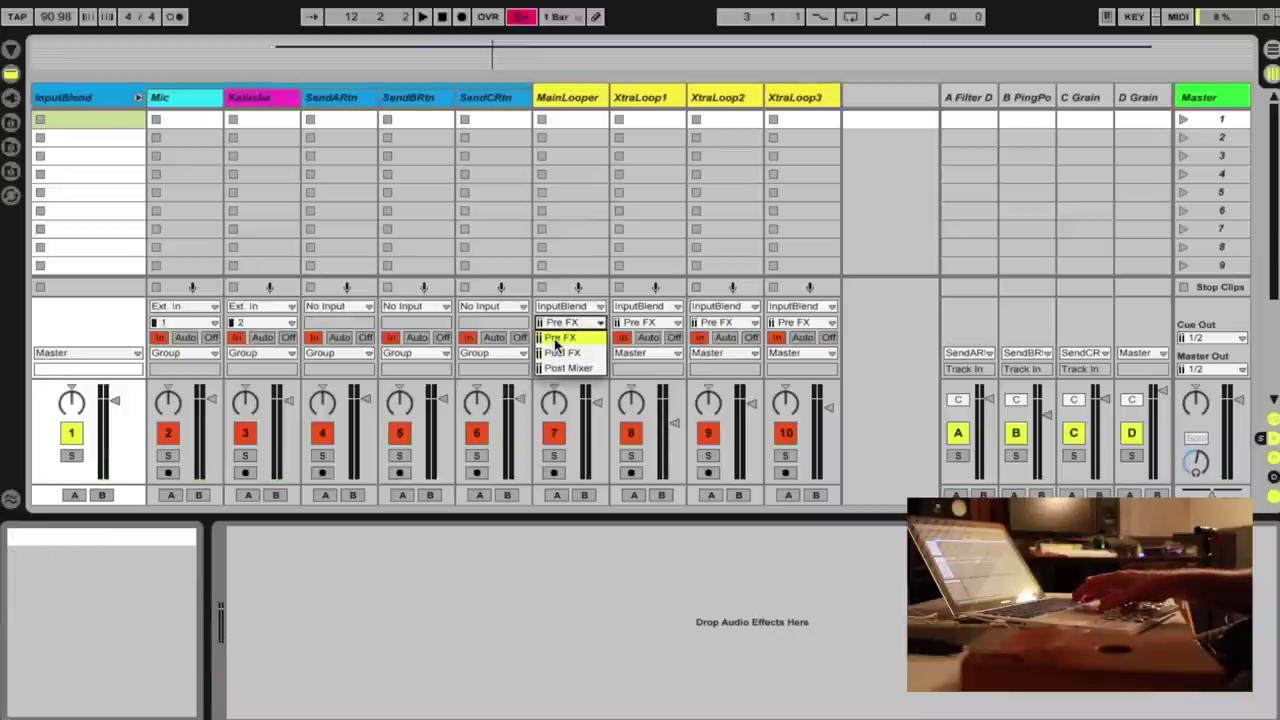
left_click(557, 340)
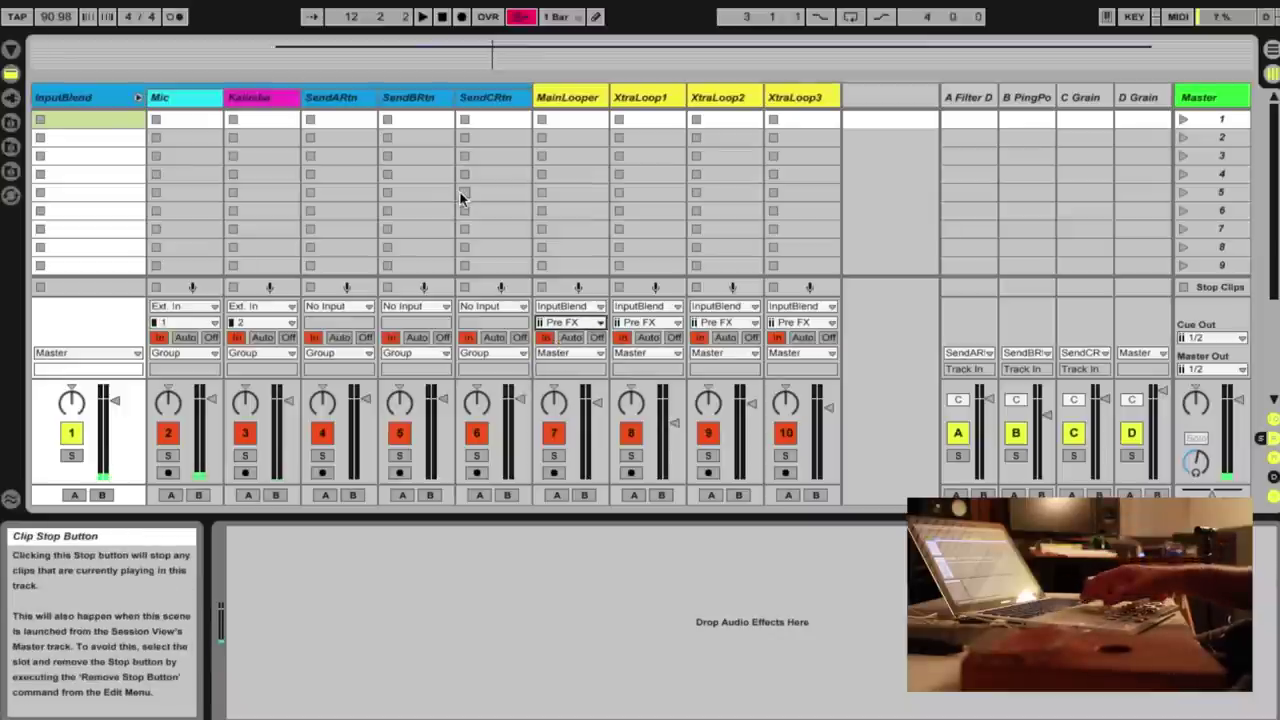
Step: Lower the volume of the InputBlend group track
left_click(85, 101)
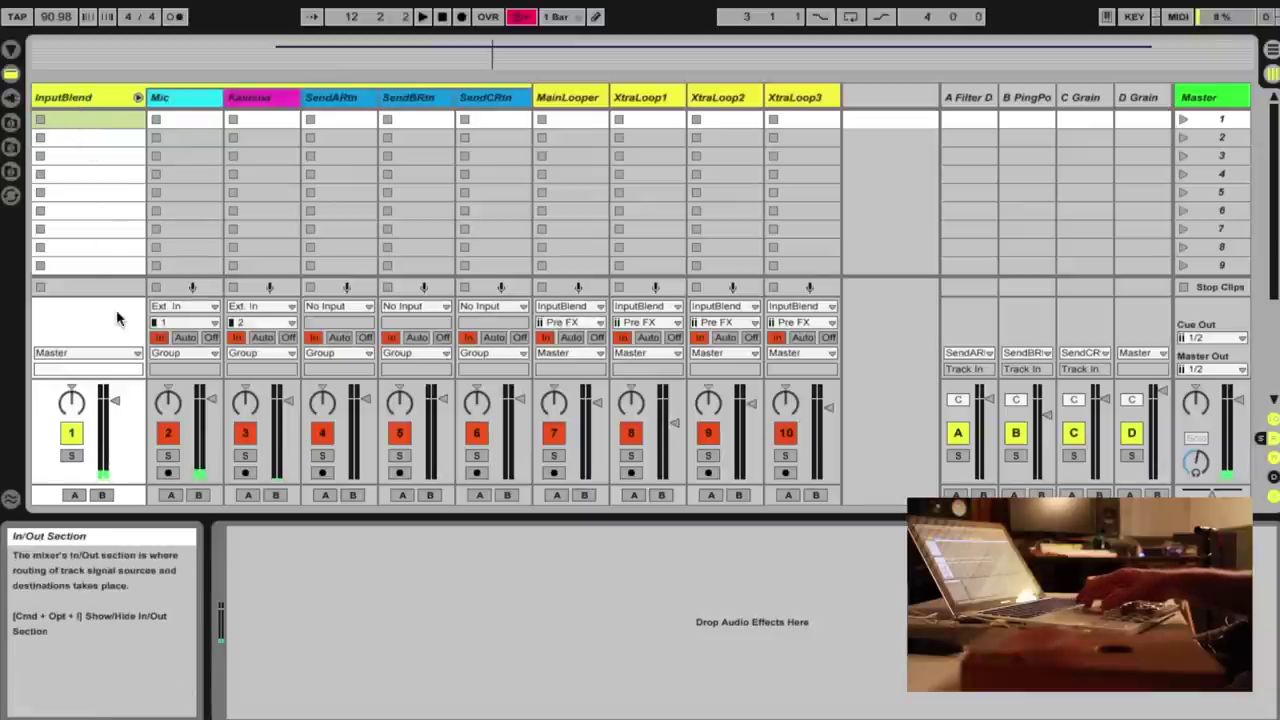
left_click(567, 97)
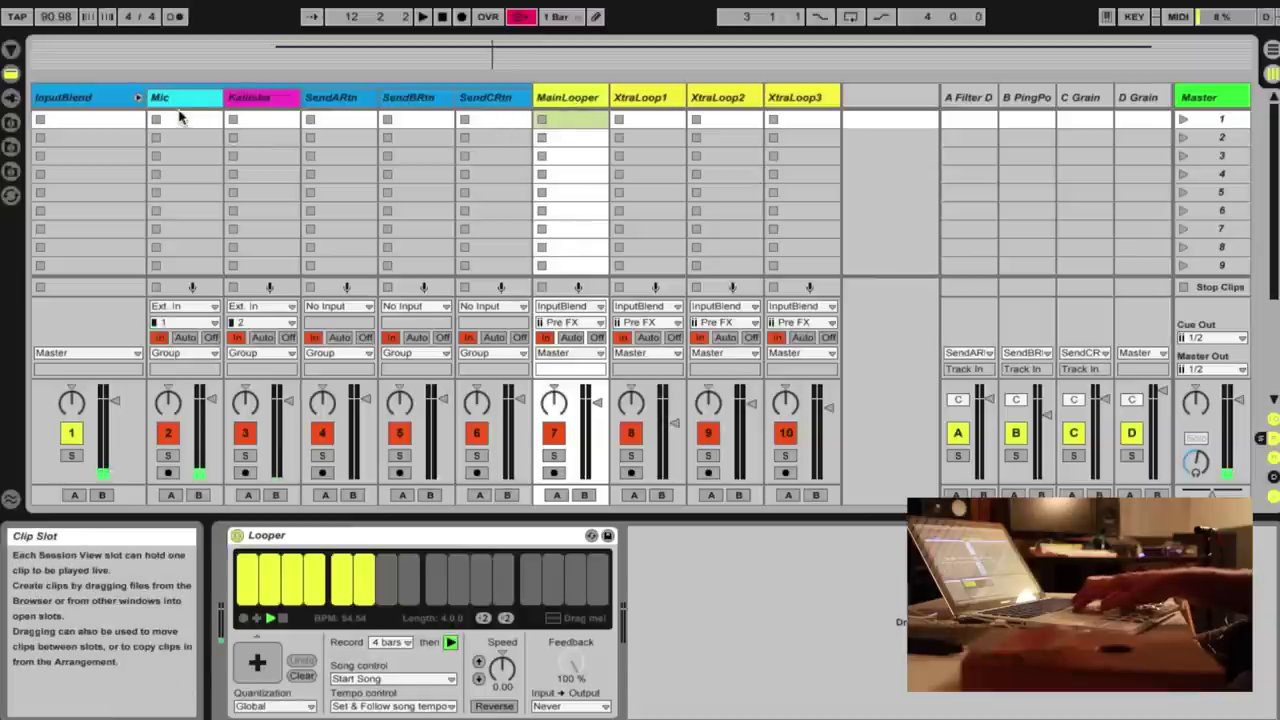
left_click(95, 100)
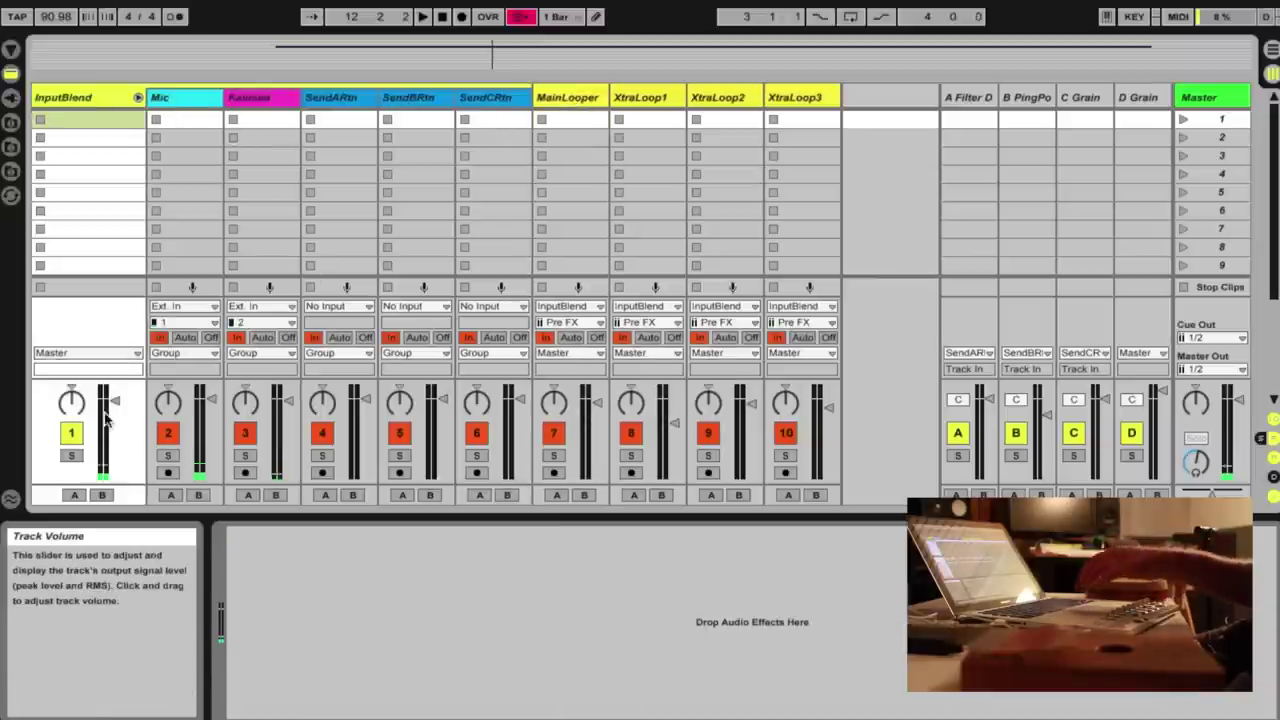
left_click_drag(108, 420, 108, 472)
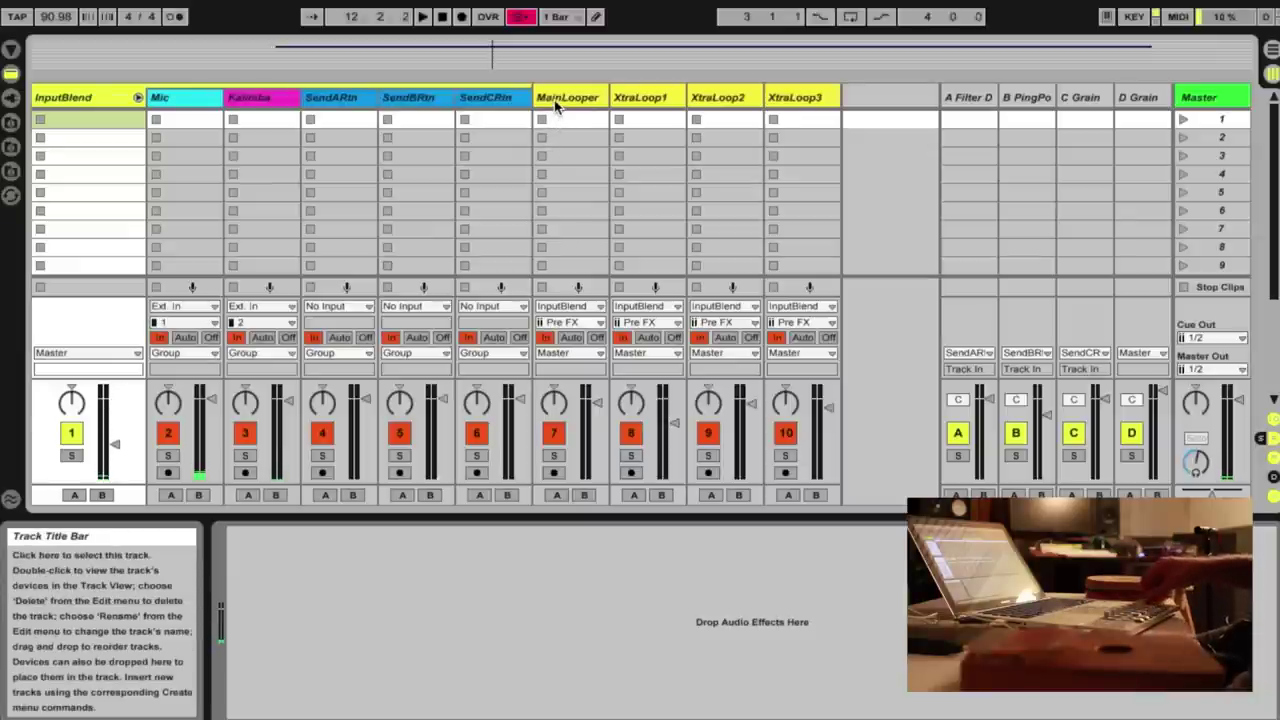
Step: Compare the Looper devices on the MainLooper, XtraLoop1, XtraLoop2 and XtraLoop3 tracks
left_click(560, 100)
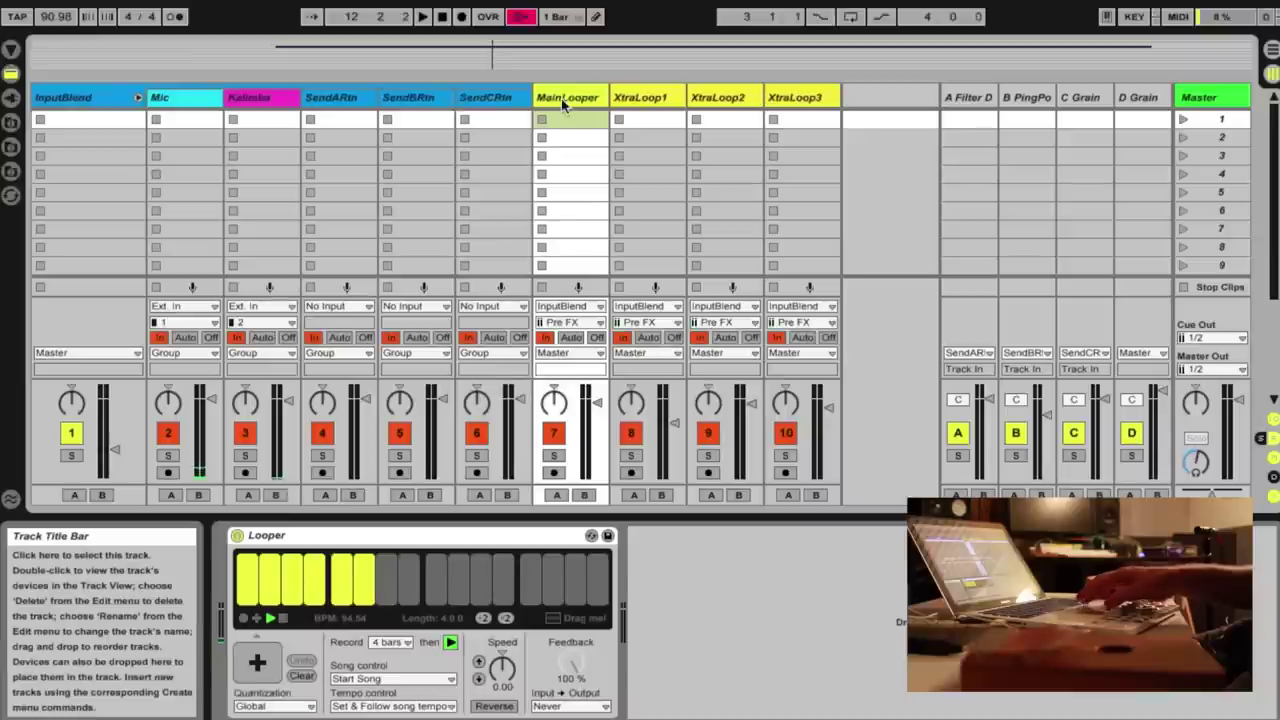
left_click(643, 100)
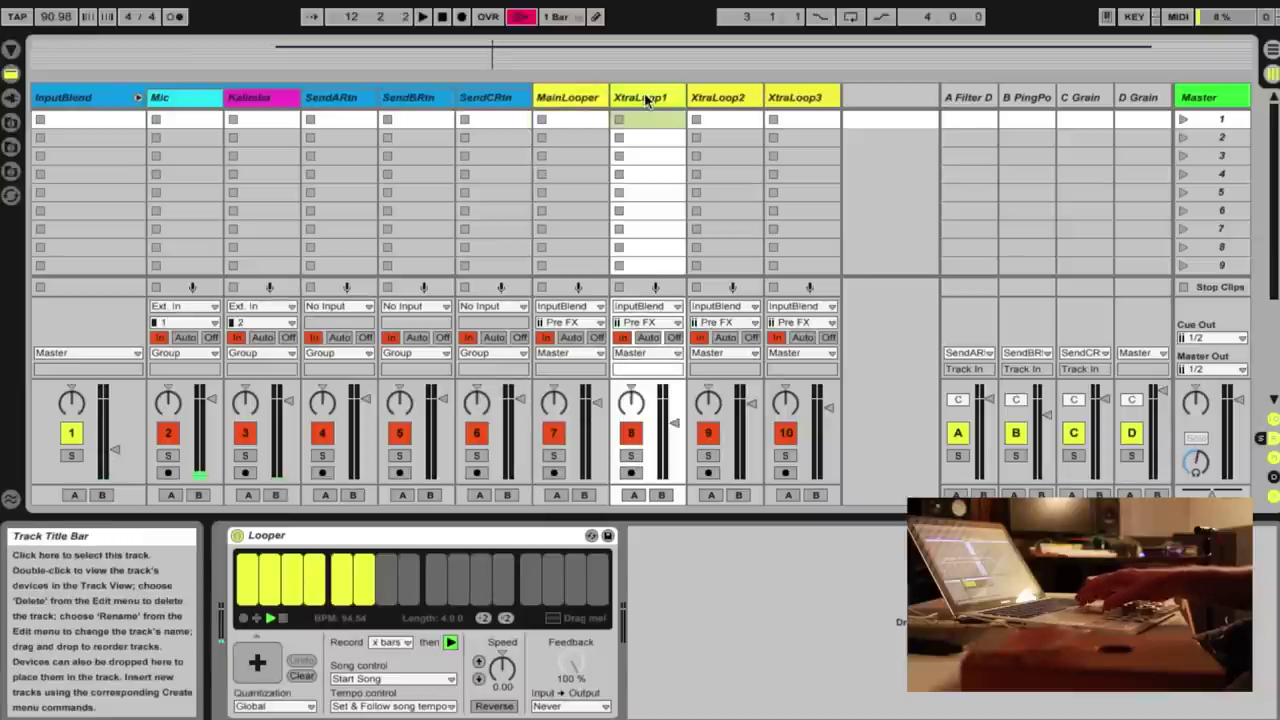
left_click(710, 100)
left_click(785, 100)
left_click(588, 104)
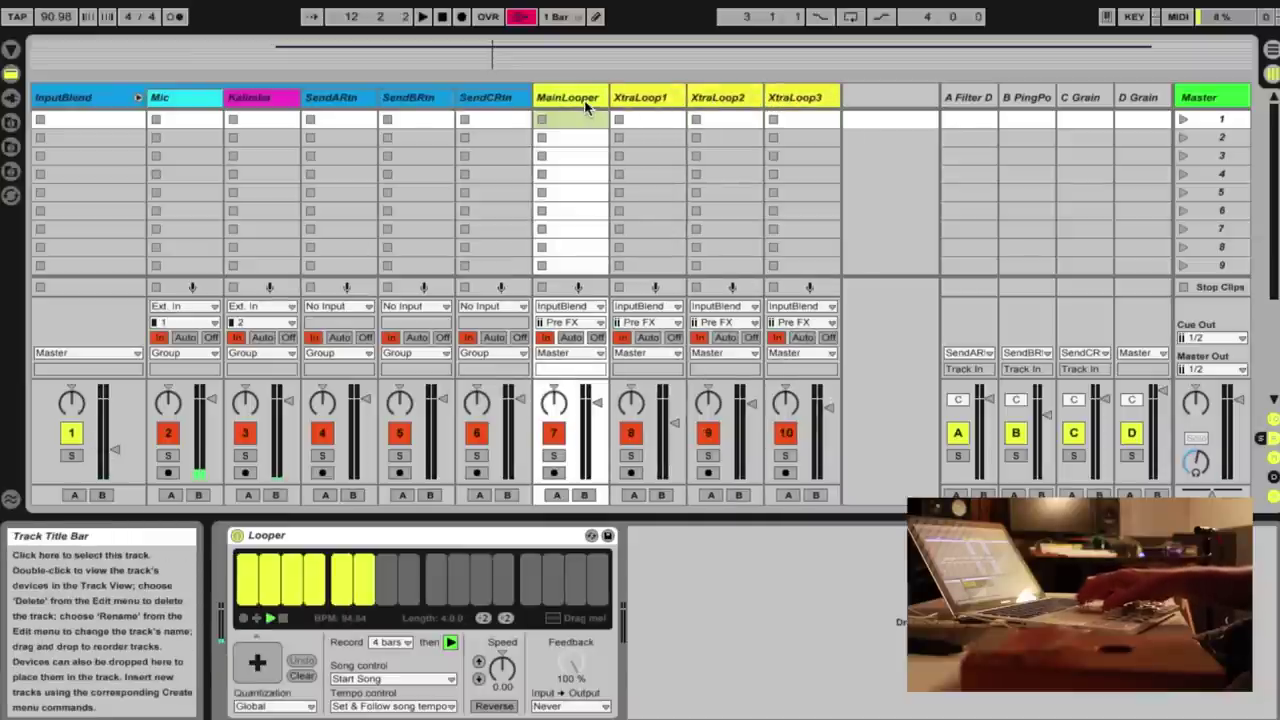
left_click(640, 100)
left_click(738, 96)
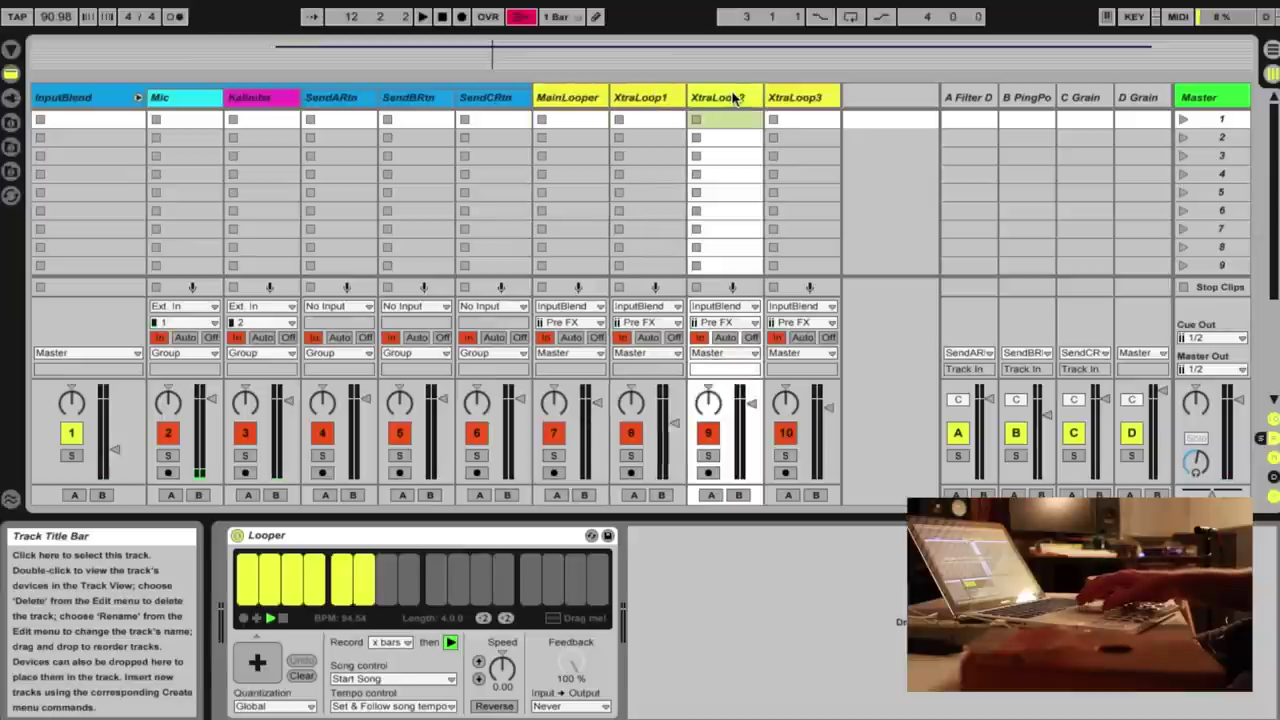
left_click(787, 98)
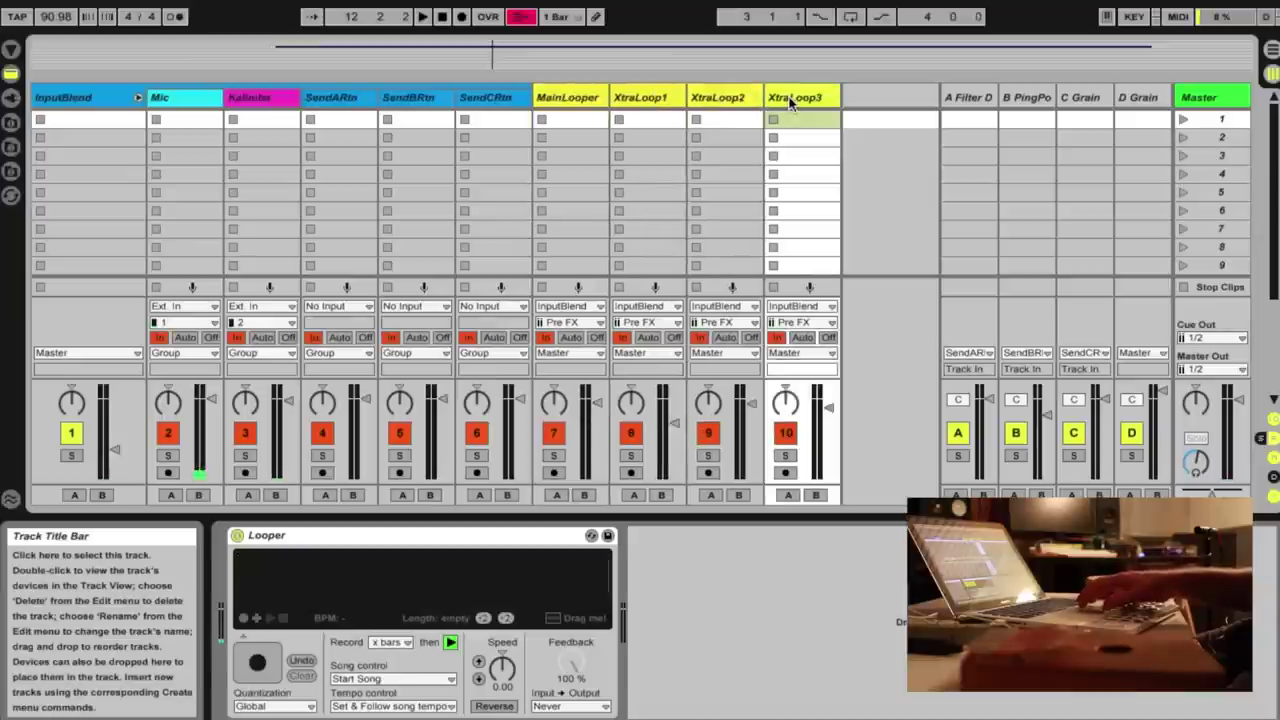
Step: Clear the recorded loop in the MainLooper track's Looper and check the Looper on each XtraLoop track
left_click(579, 101)
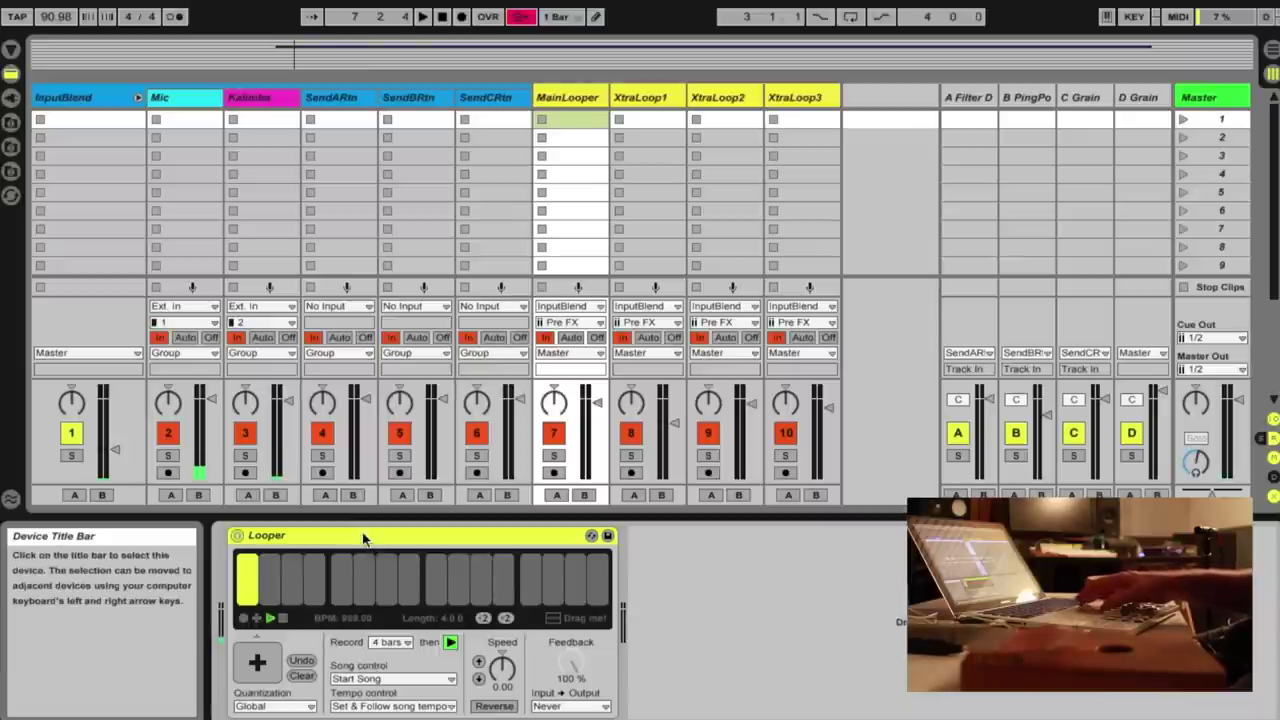
left_click(303, 678)
left_click(645, 99)
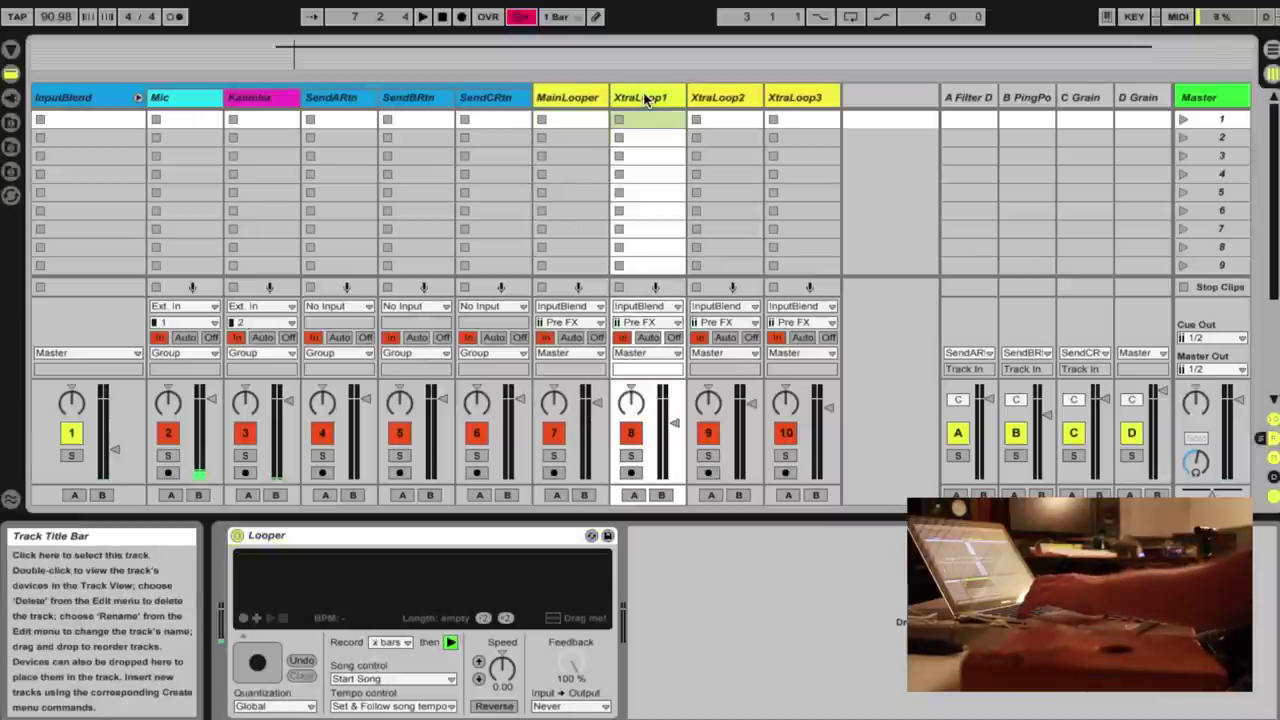
left_click(718, 98)
left_click(814, 96)
left_click(694, 99)
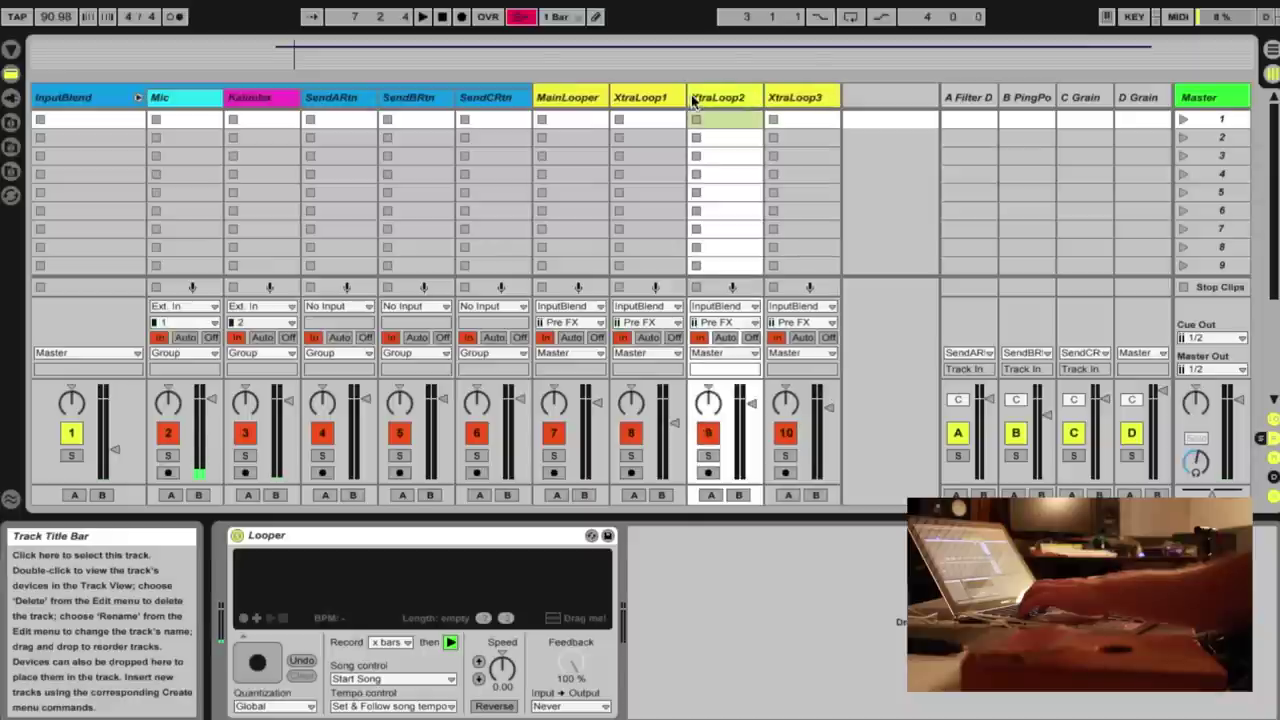
left_click(647, 99)
left_click(578, 99)
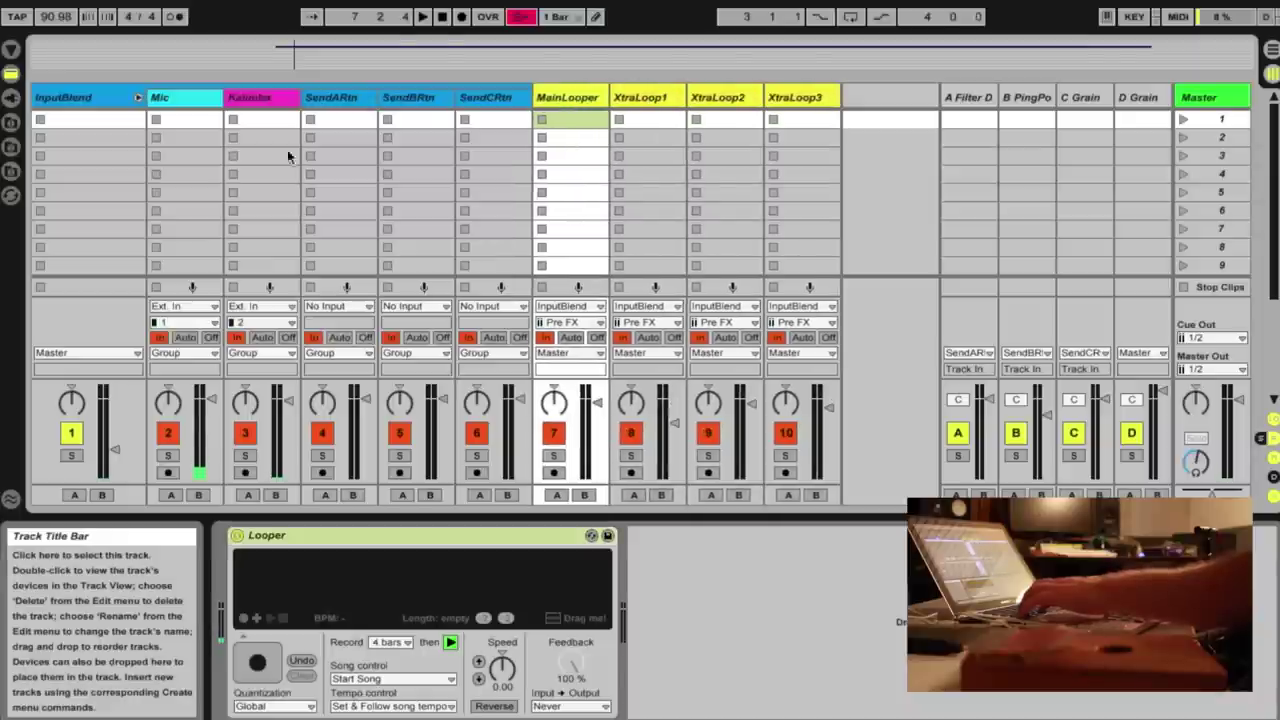
Step: Add a new Looper from the Live audio effects after the existing one on the MainLooper track
left_click(11, 55)
scroll(118, 194, "up", 2)
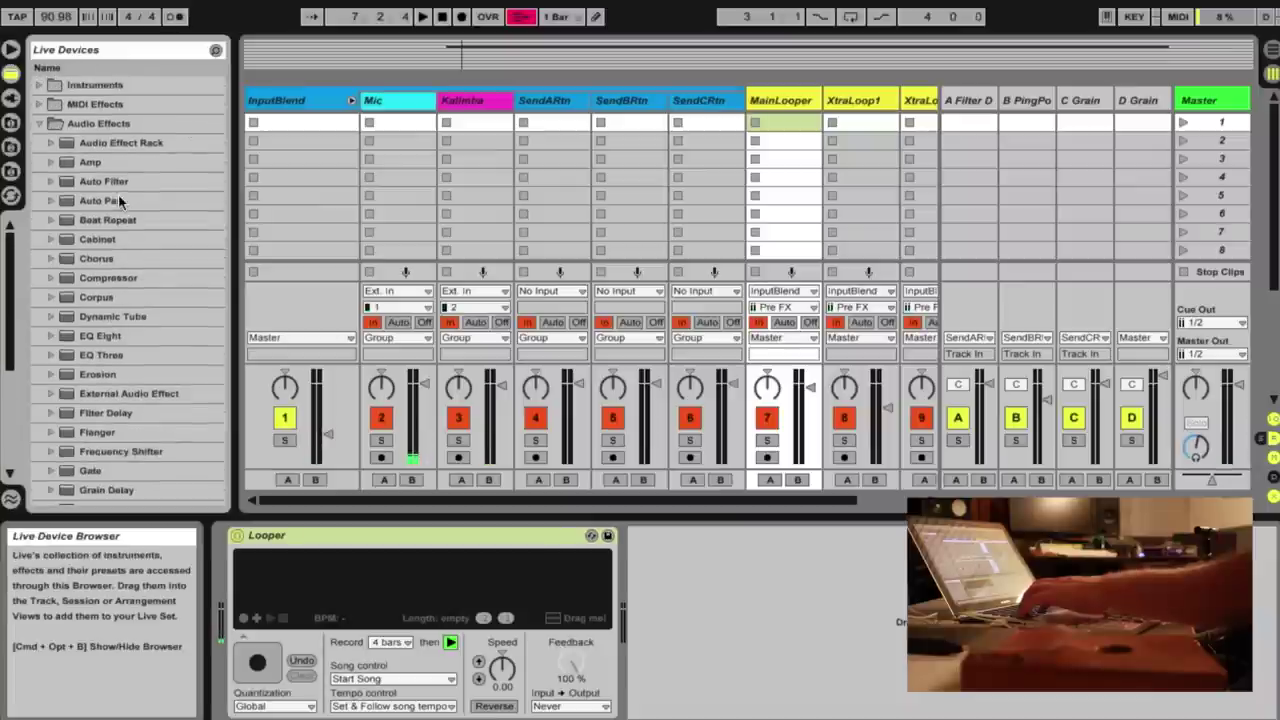
left_click(41, 127)
scroll(75, 293, "down", 6)
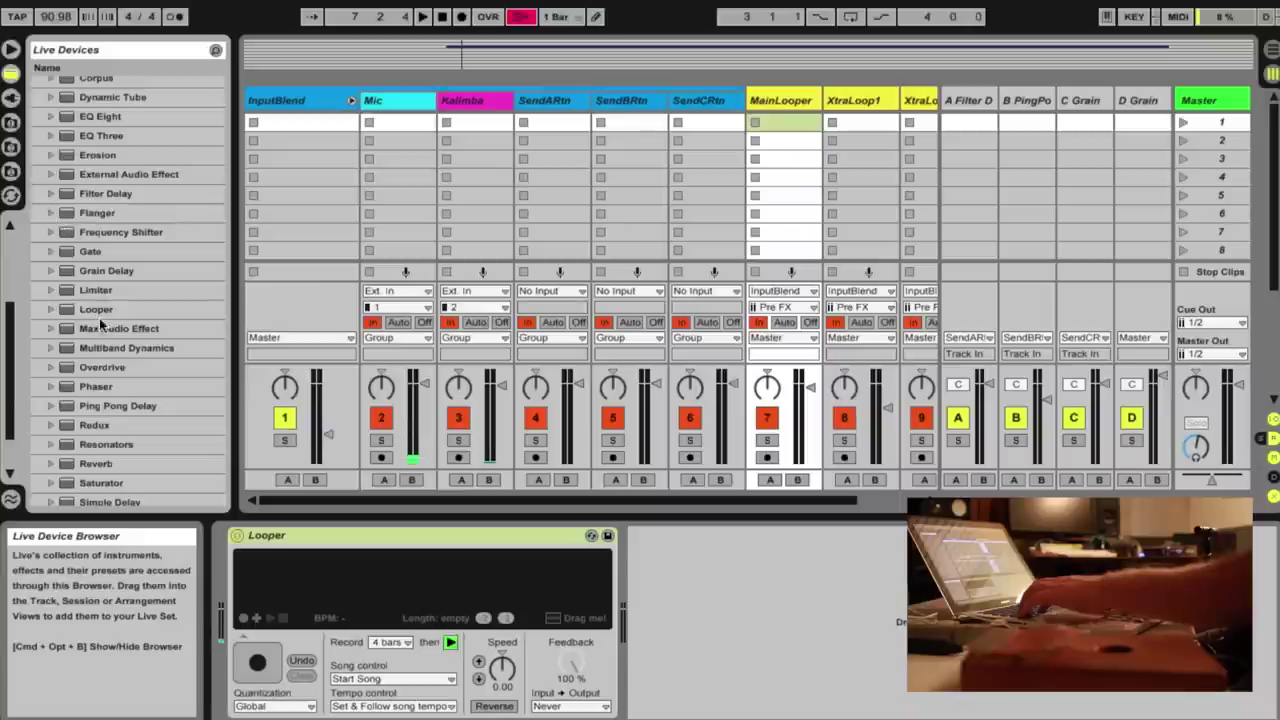
left_click(99, 311)
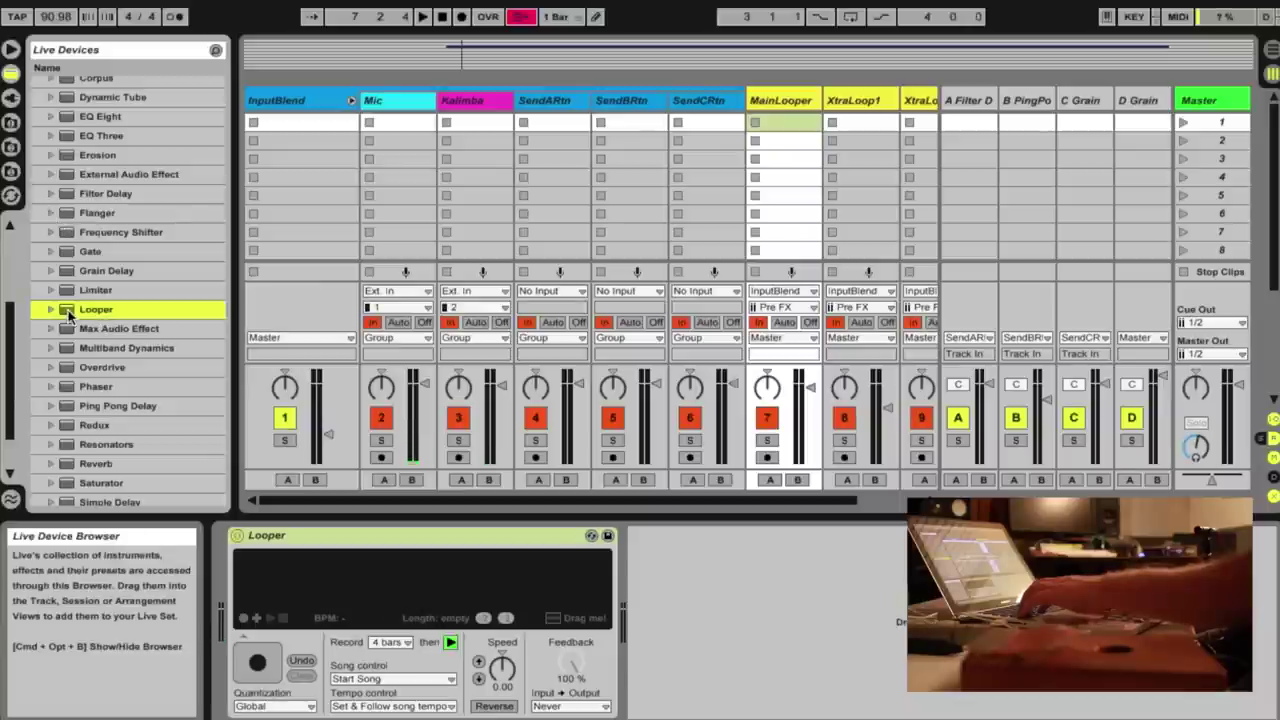
left_click_drag(68, 314, 787, 110)
left_click_drag(738, 425, 673, 548)
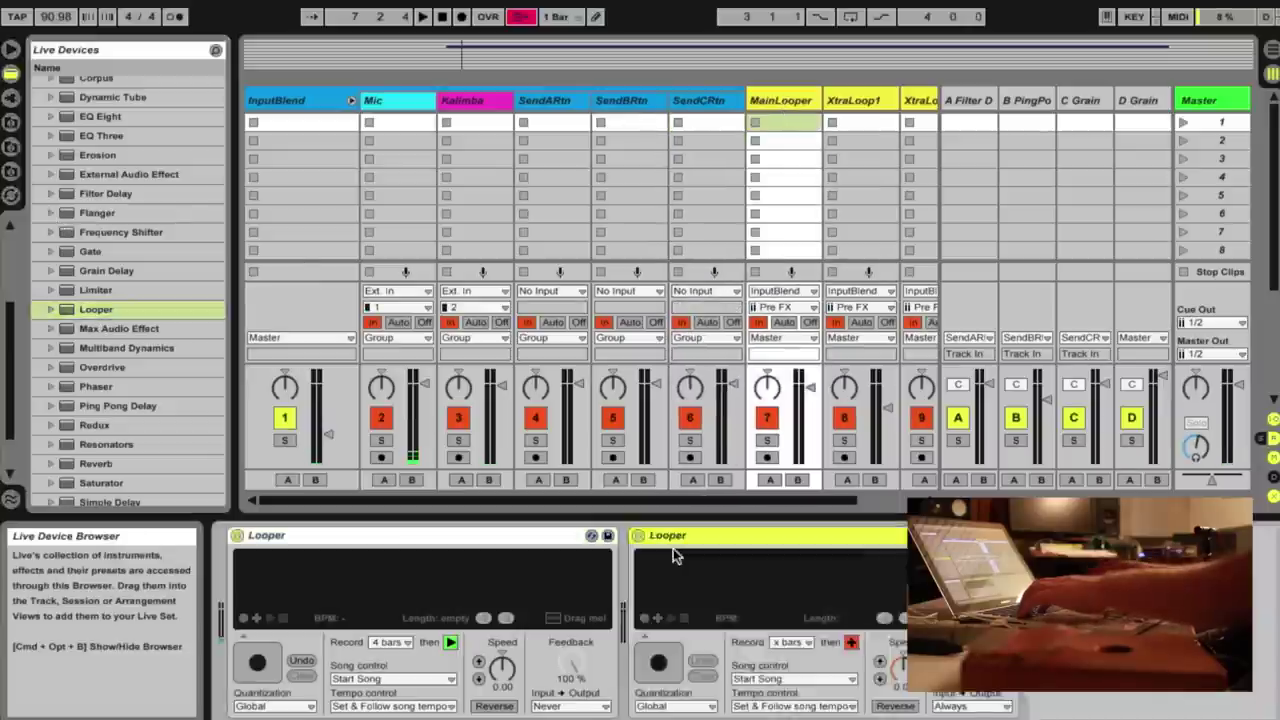
Step: Delete the original Looper from the MainLooper track, and consult the Main Looper notes in the routing diagram
left_click(553, 541)
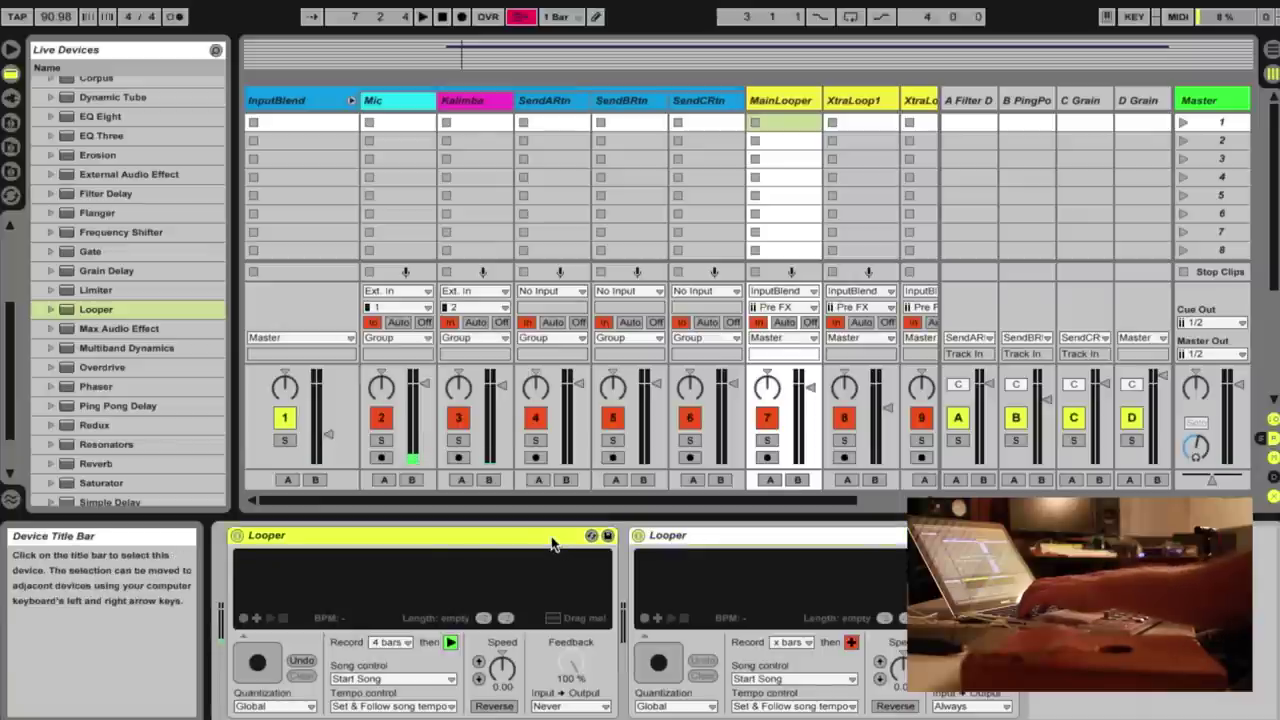
key("Delete")
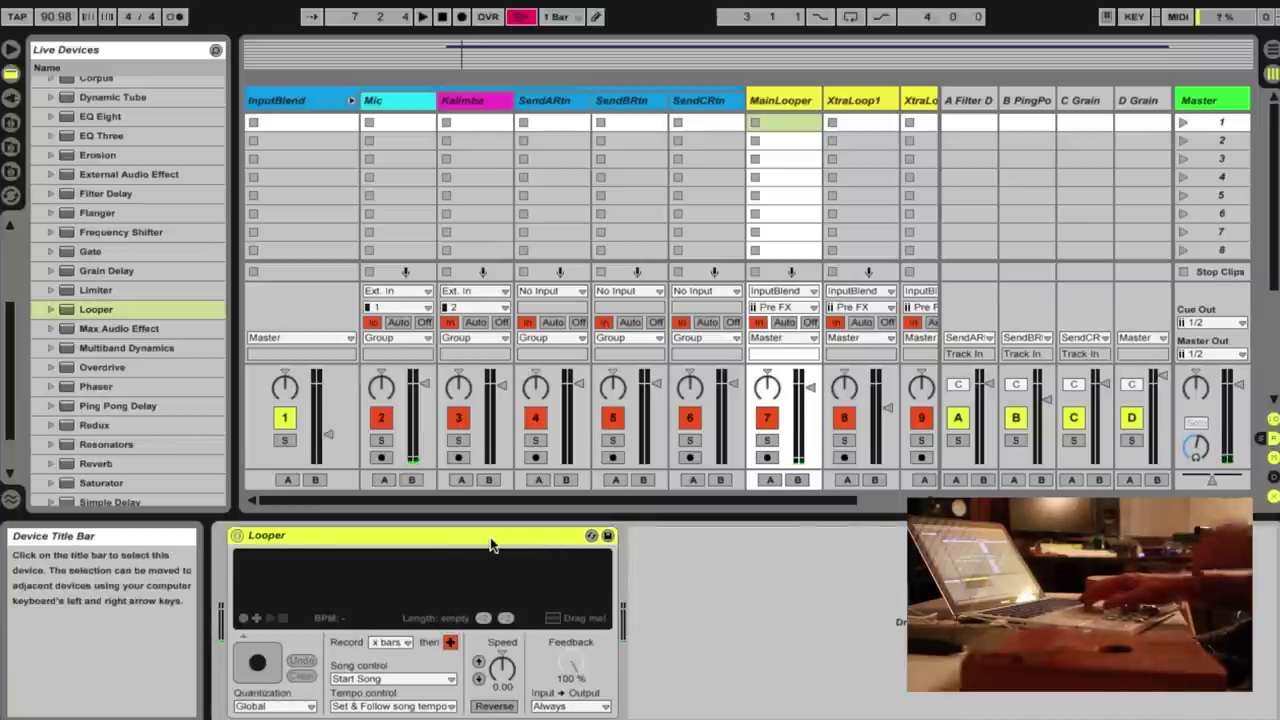
key("super+Tab")
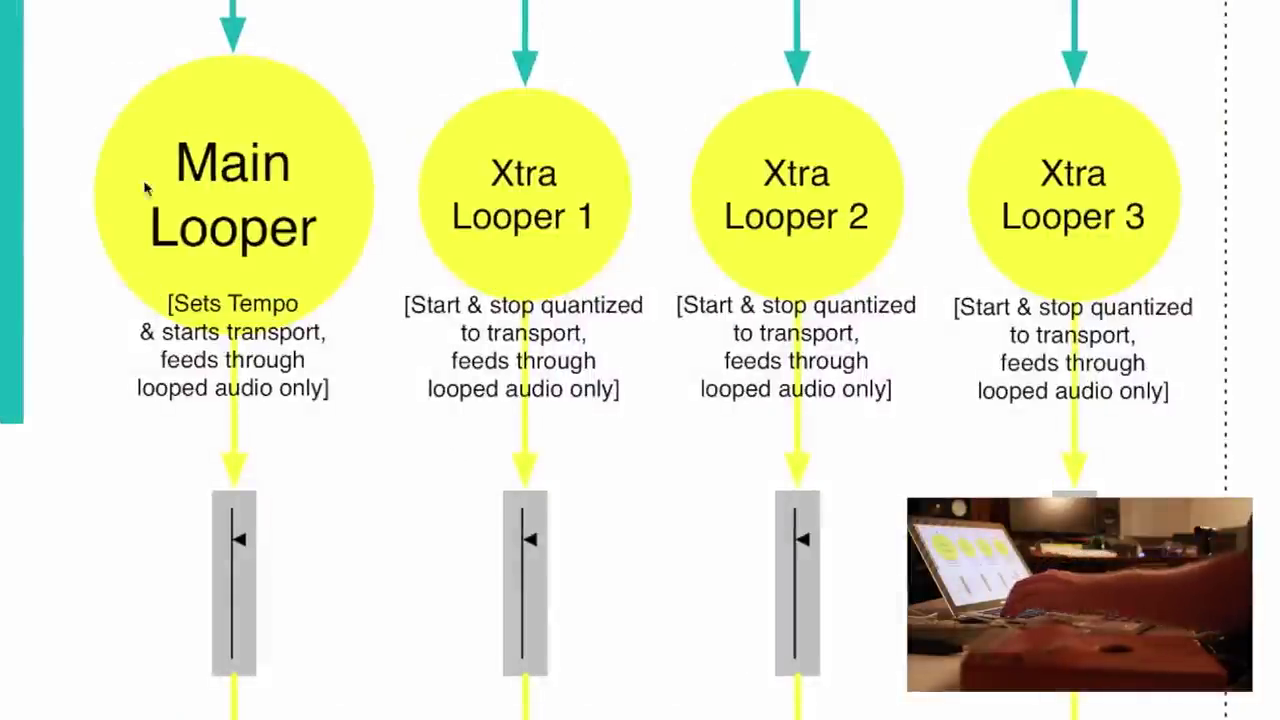
key("super+Tab")
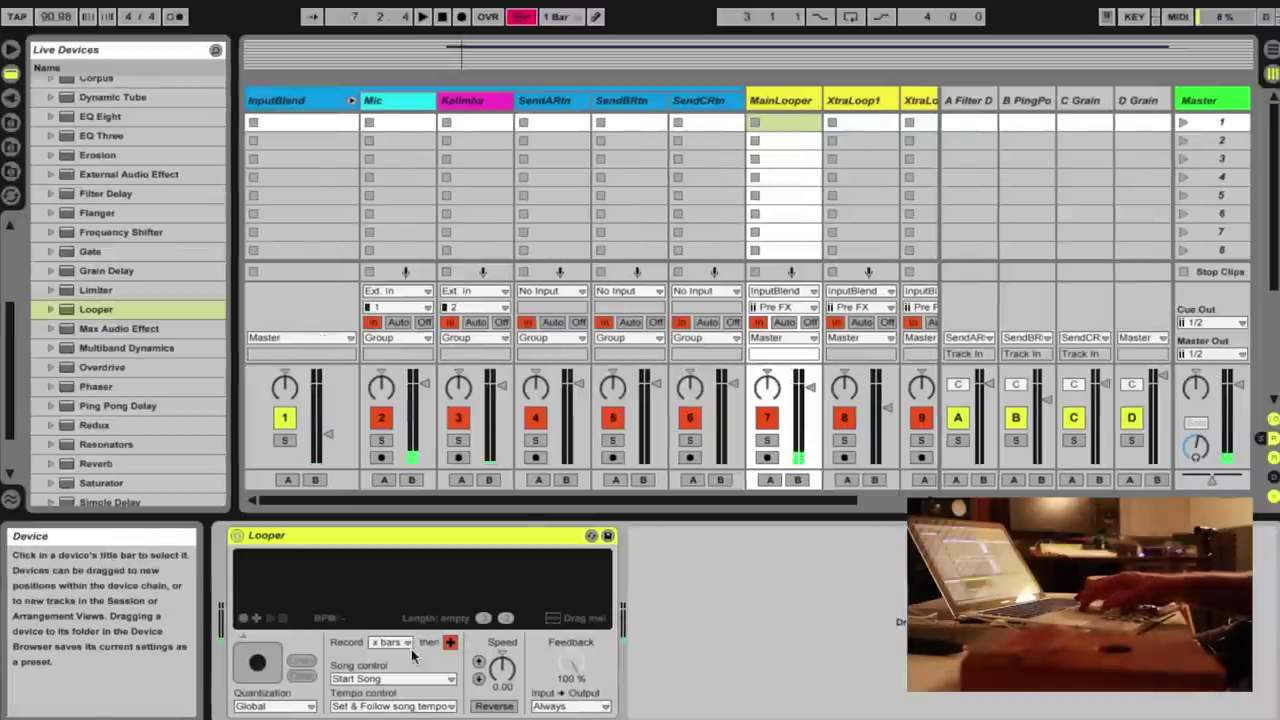
Step: Set the MainLooper track's Looper to record 4 bars and switch to playback instead of overdub when recording ends
left_click(409, 640)
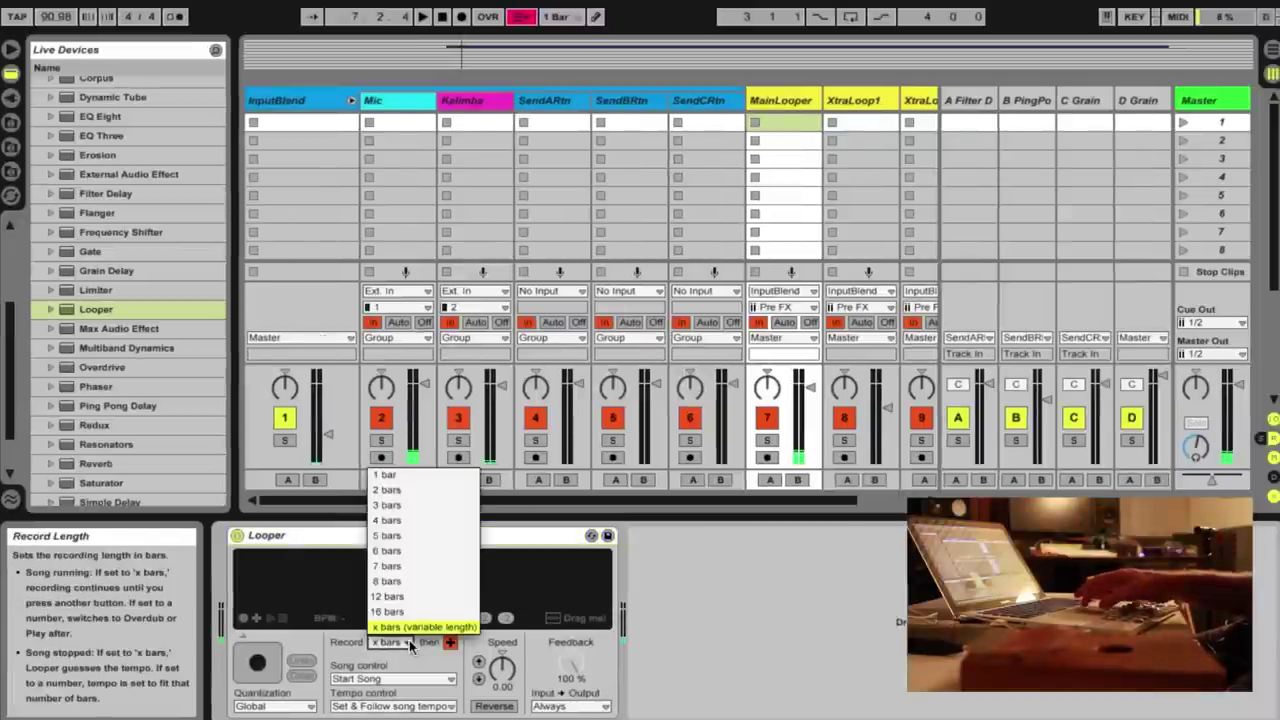
left_click(384, 524)
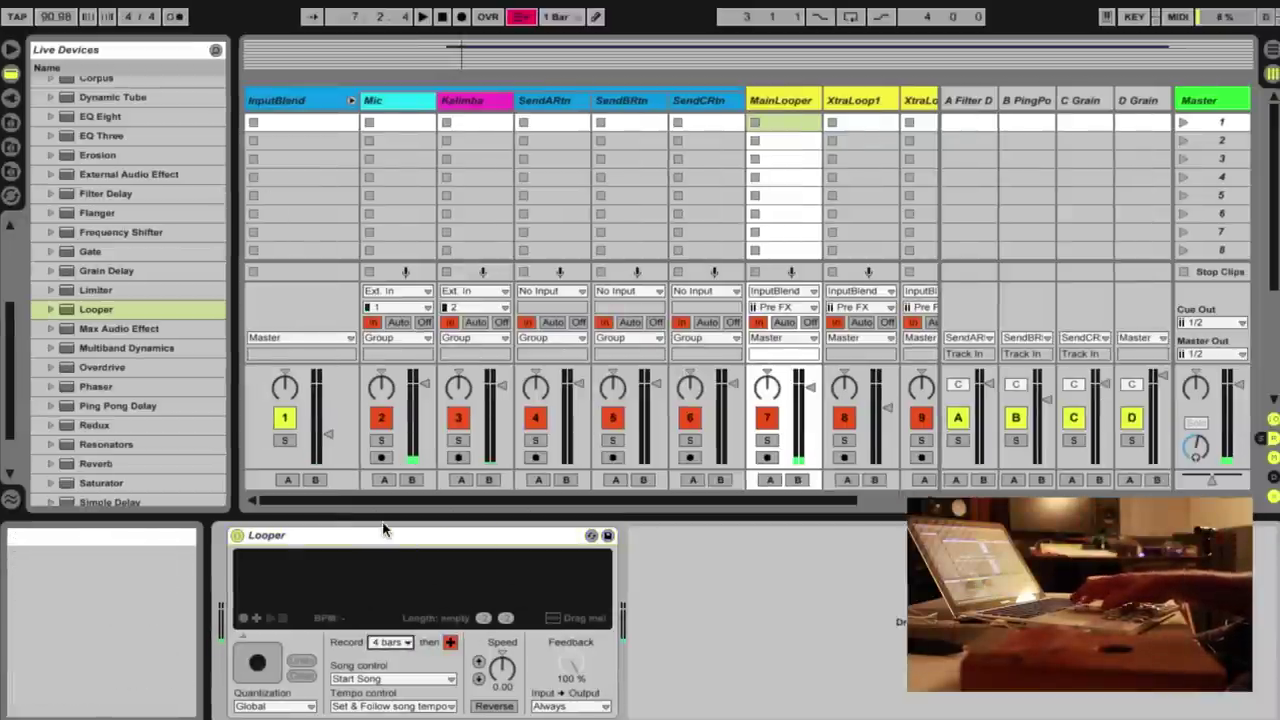
left_click(450, 644)
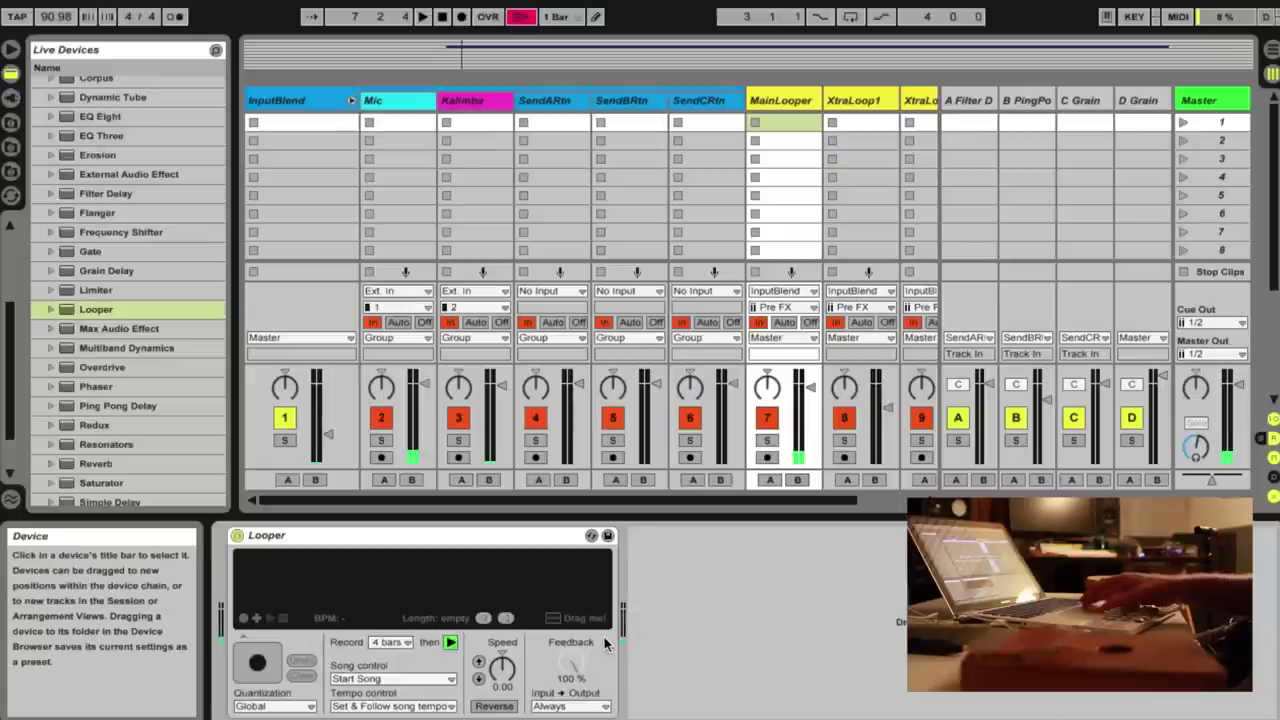
Step: Review the MainLooper Looper's song control and tempo control options, keeping Start Song and Set & Follow song tempo
left_click(397, 680)
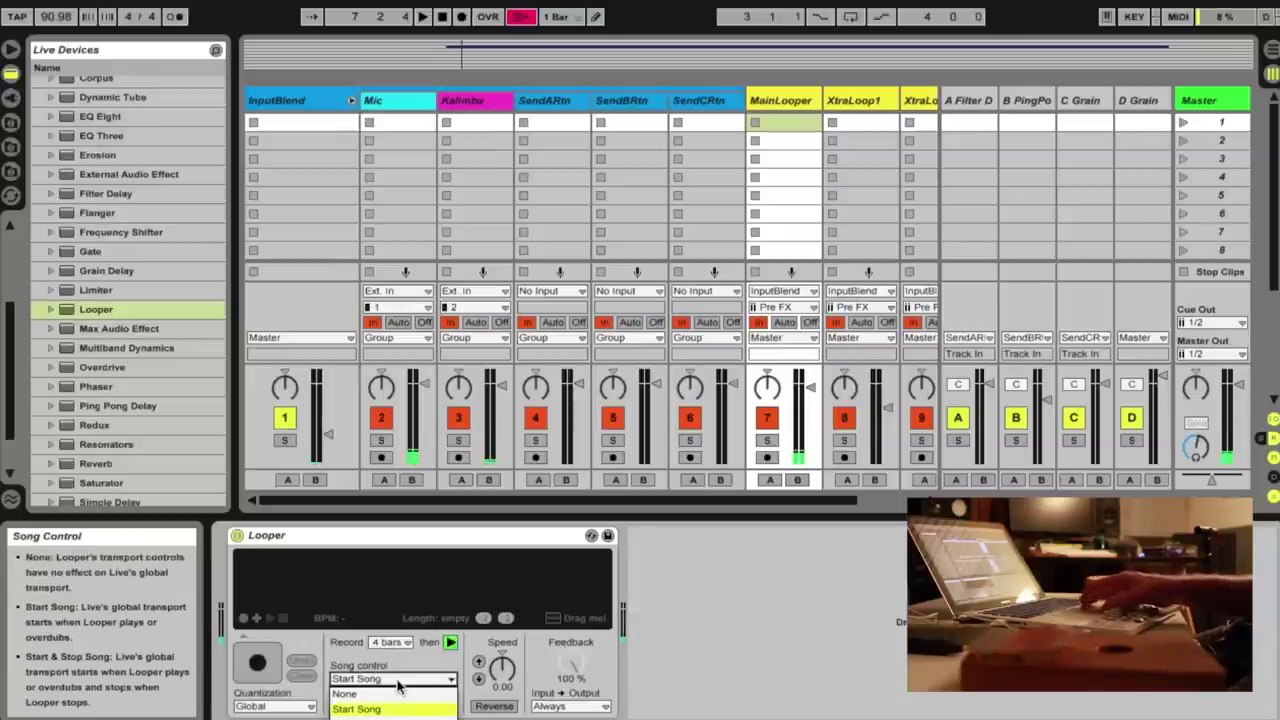
left_click(376, 710)
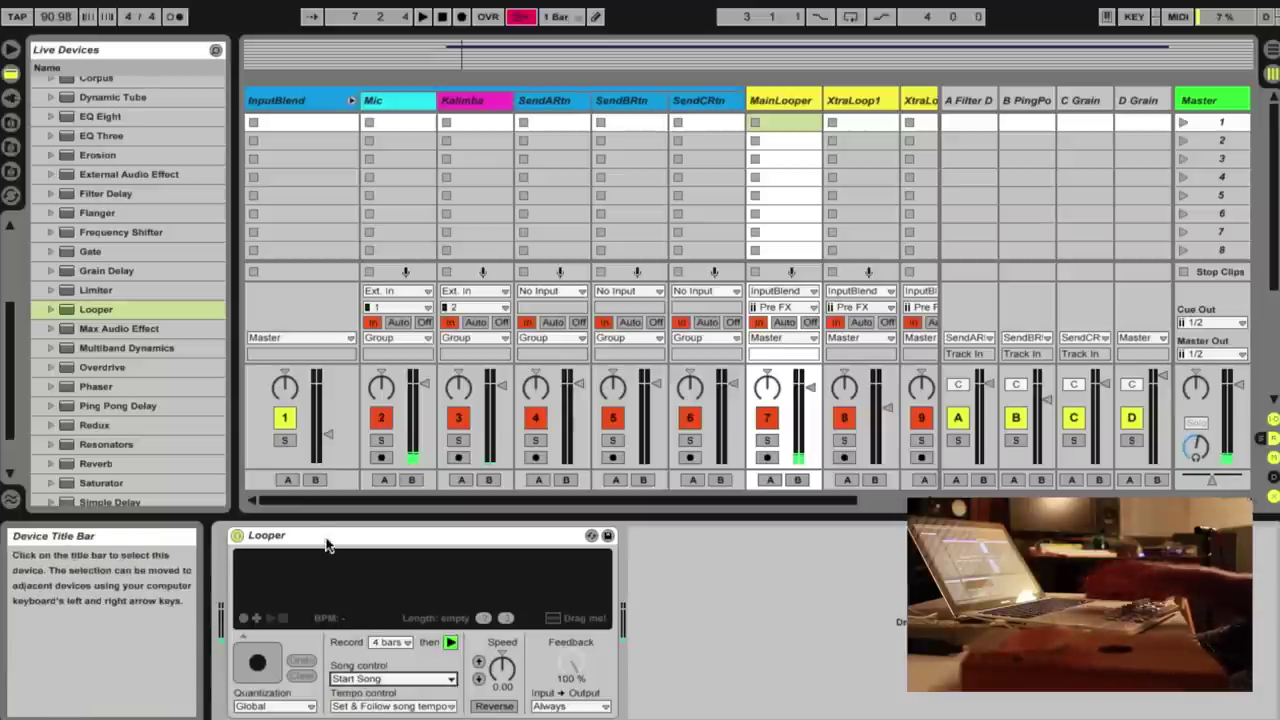
left_click(398, 706)
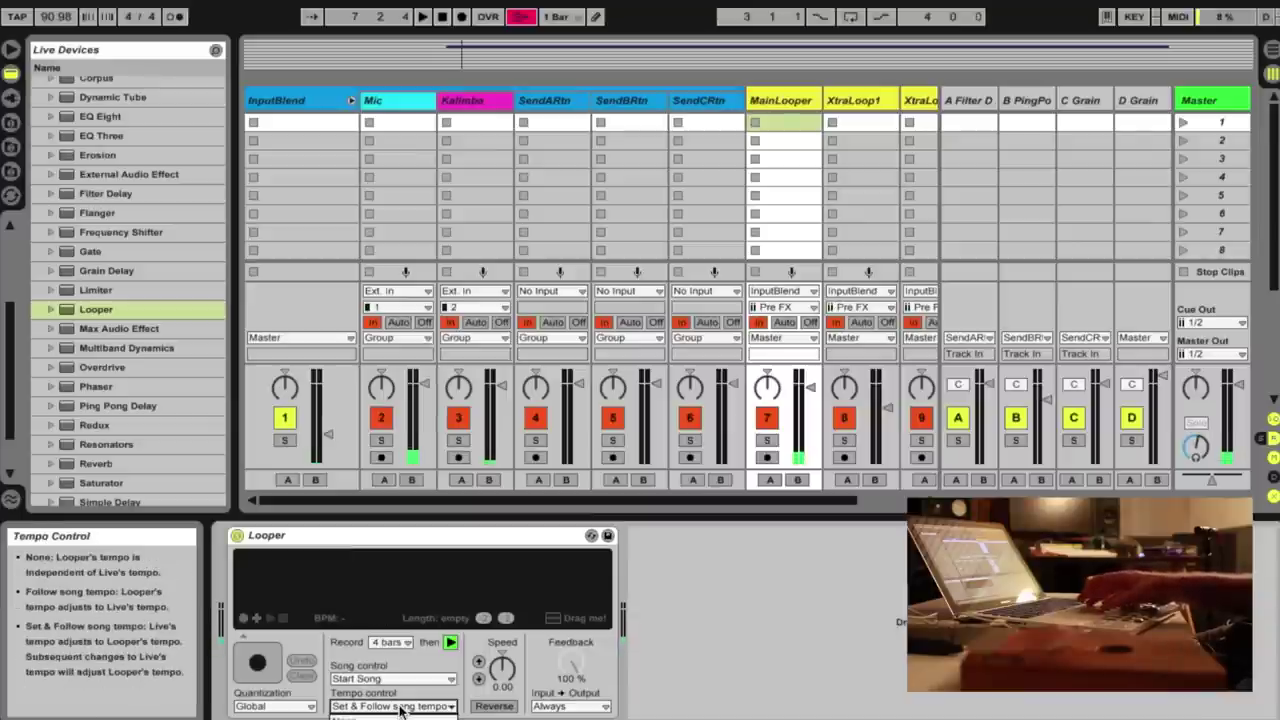
key("Escape")
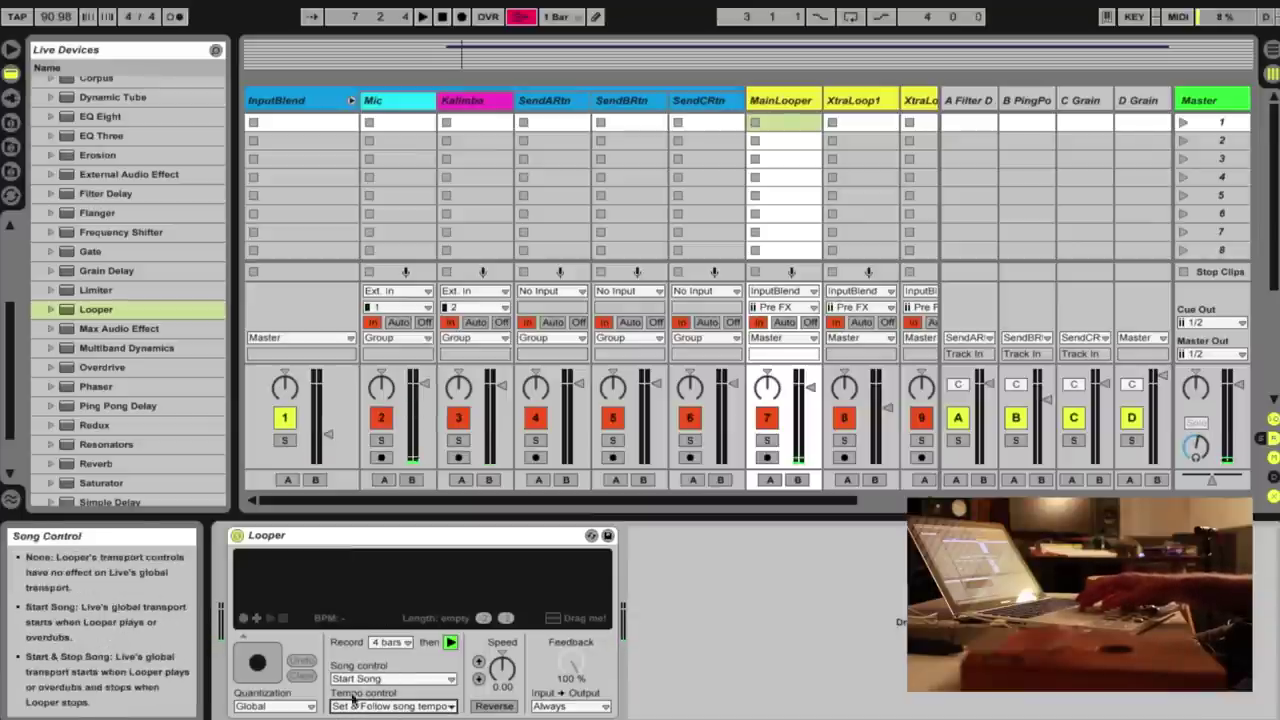
left_click(353, 545)
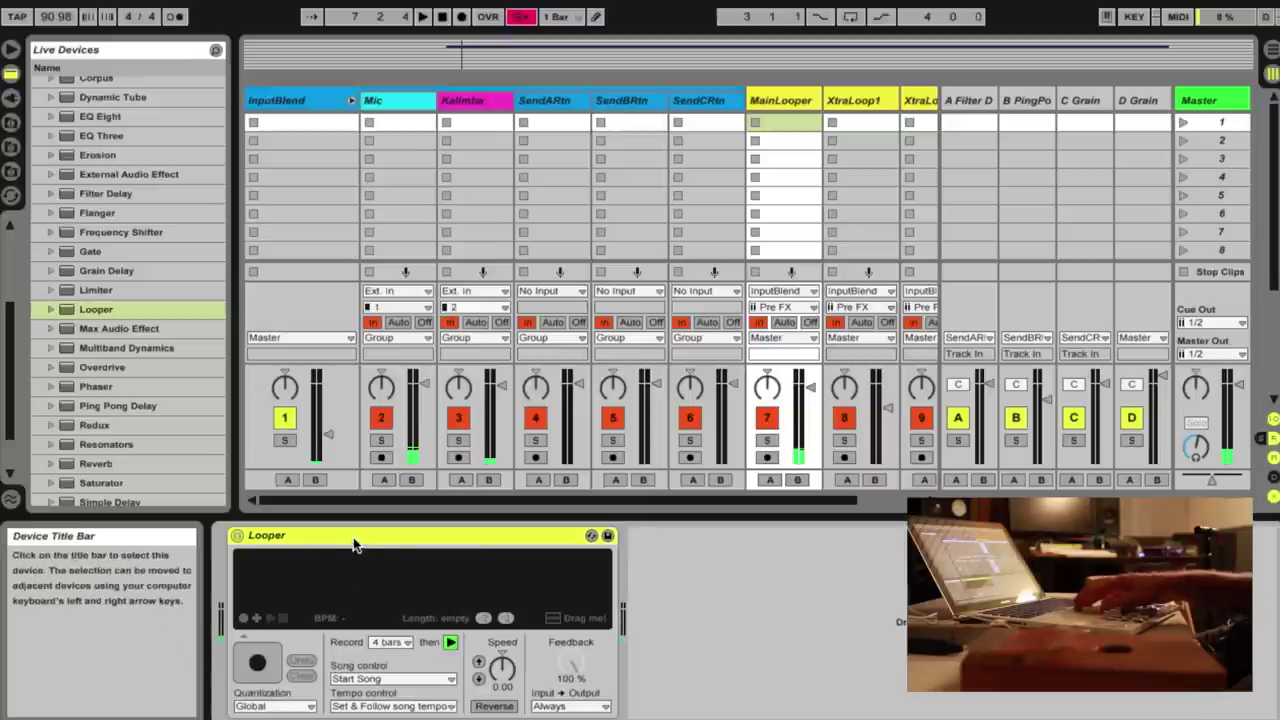
Step: Set the MainLooper Looper's Input → Output monitoring to Never
left_click(570, 706)
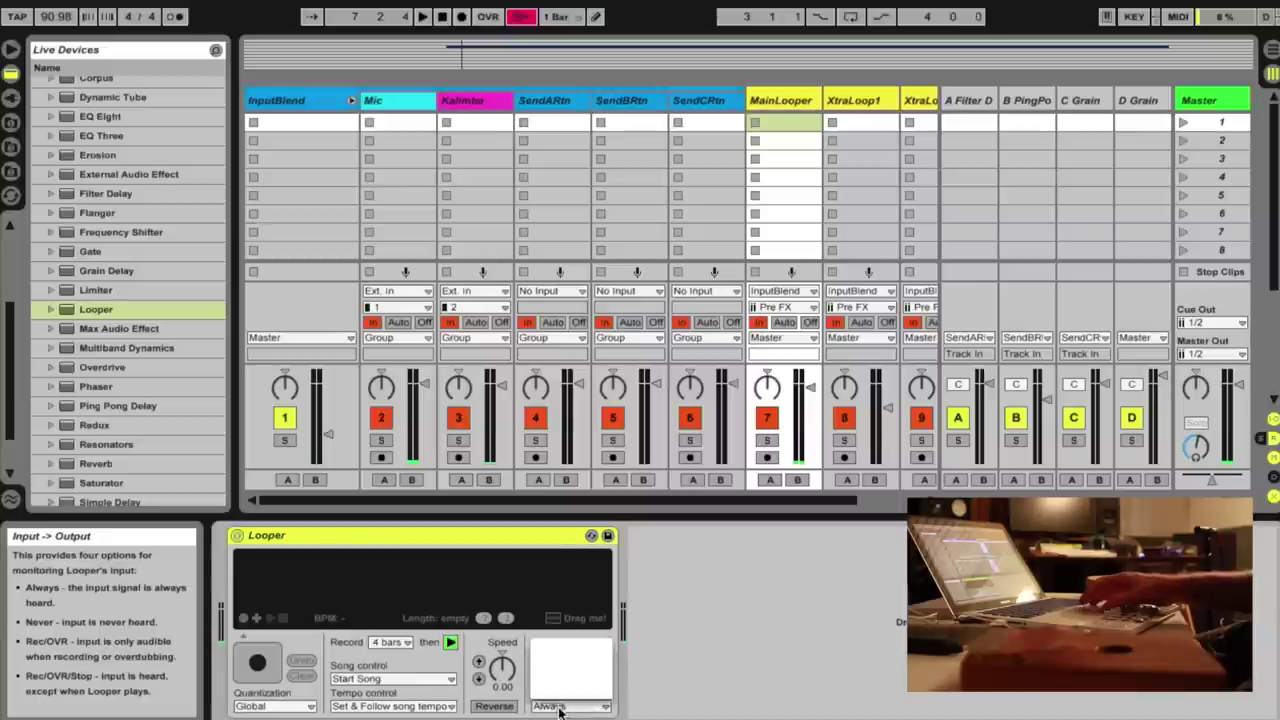
left_click(557, 661)
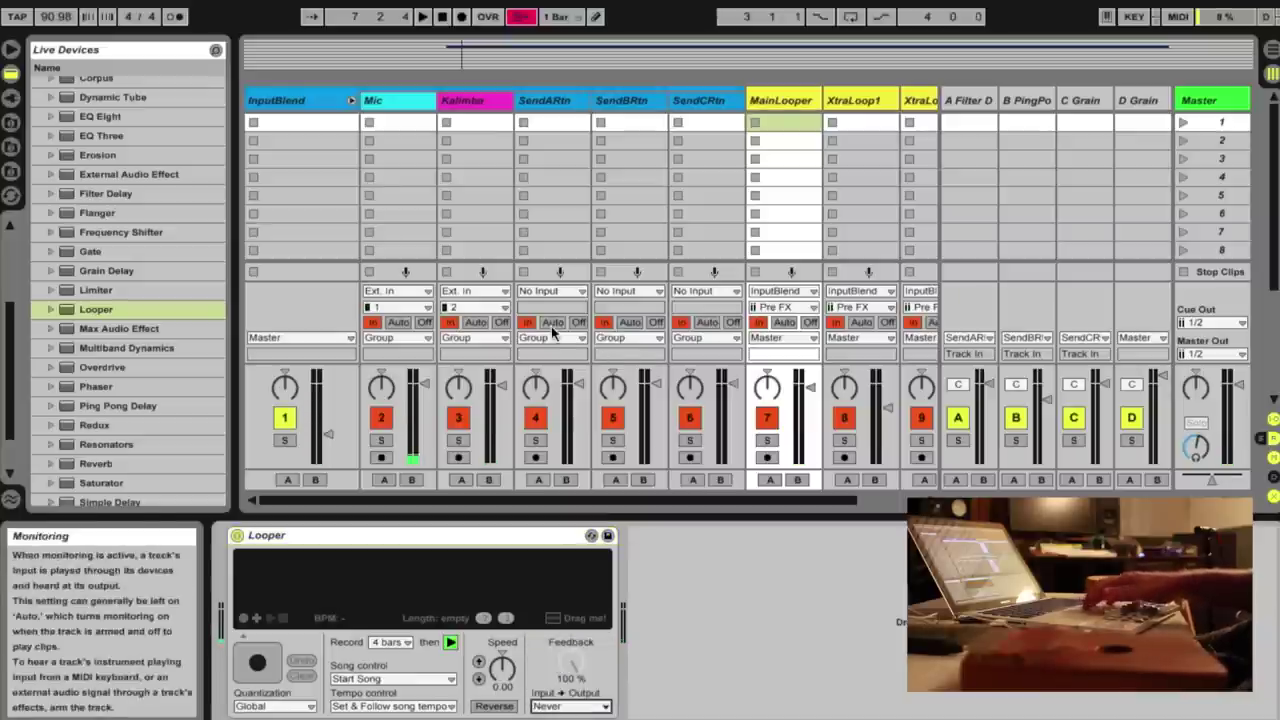
Step: Record and play a 4-bar test loop in the MainLooper track's Looper, and clear it after stopping playback
scroll(552, 333, "right", 2)
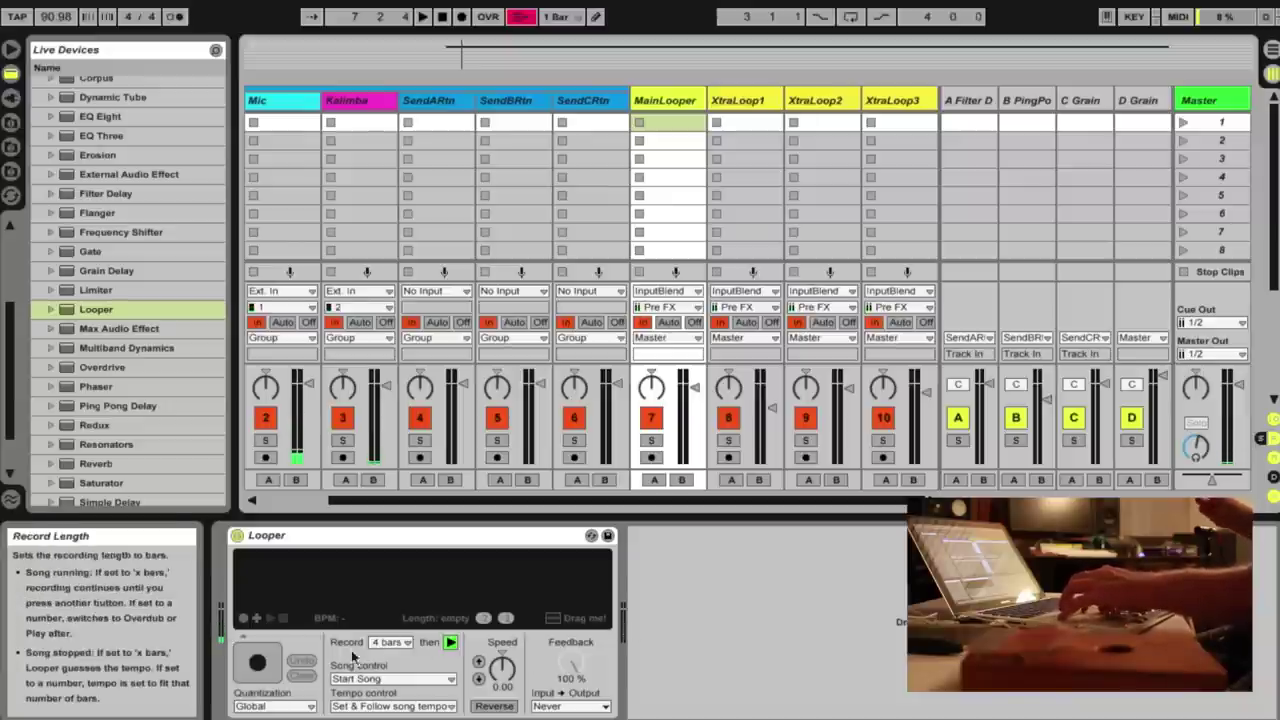
left_click(267, 665)
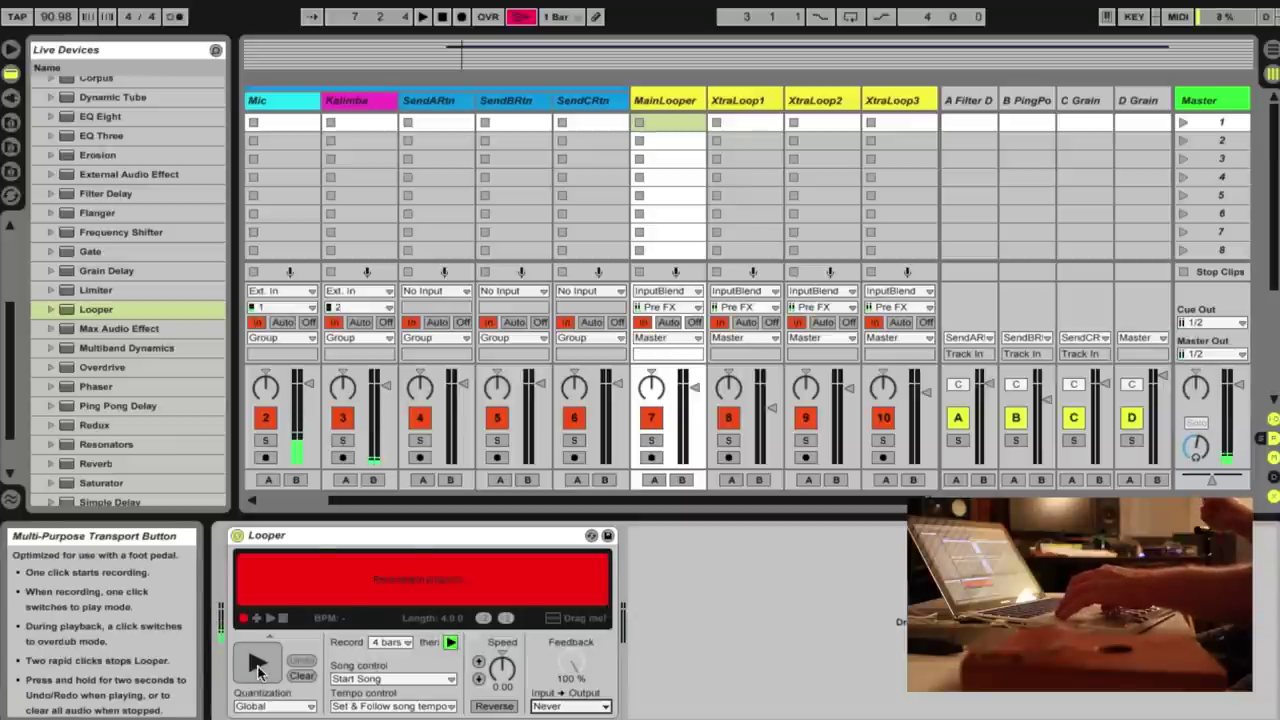
left_click(257, 668)
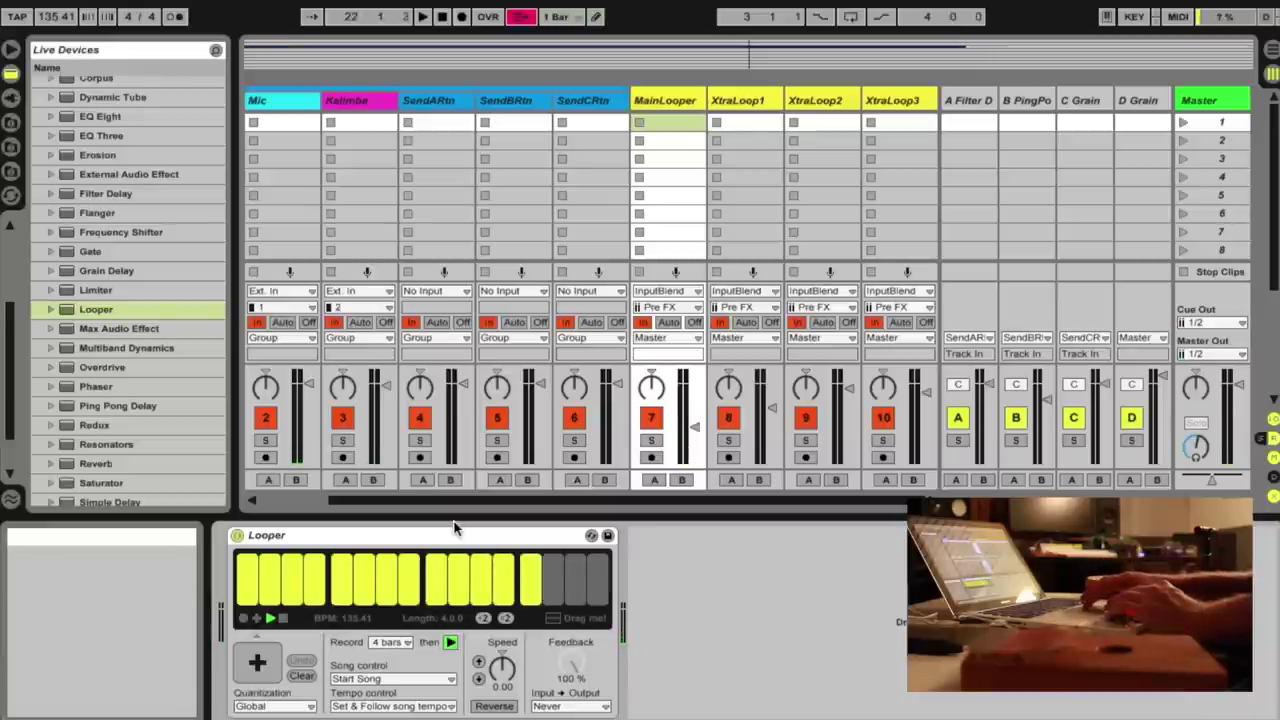
left_click(283, 619)
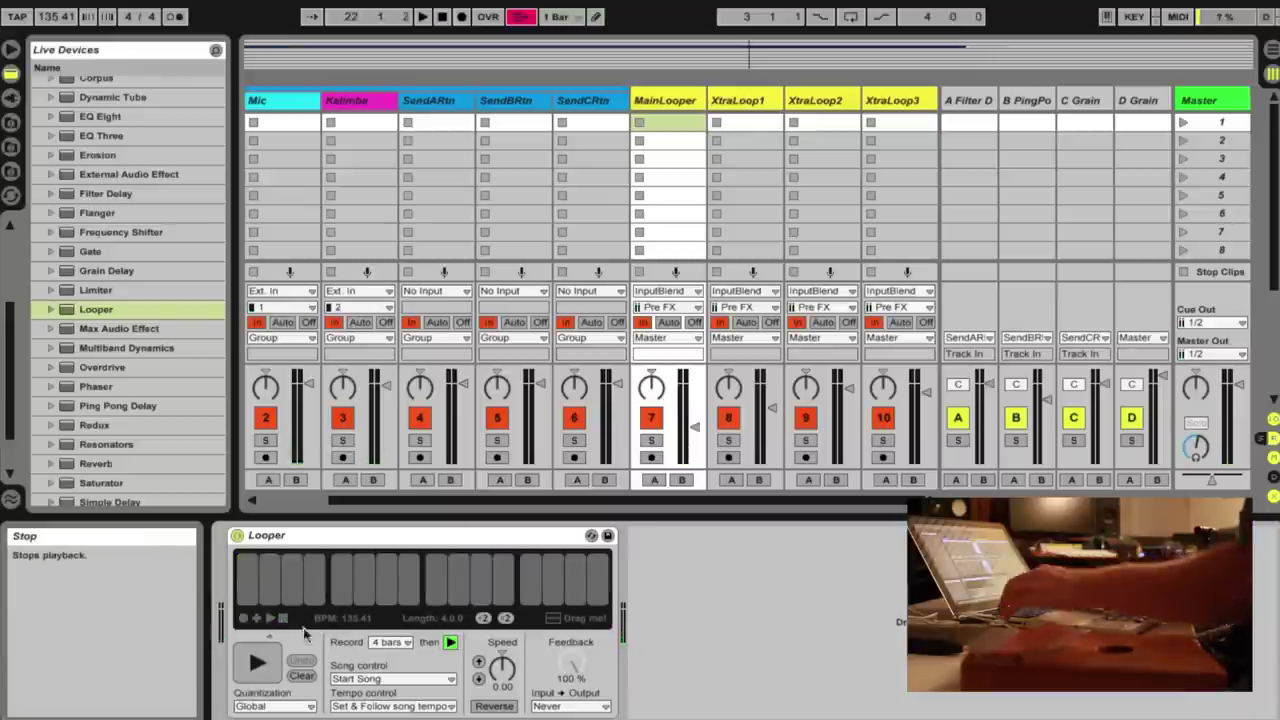
left_click(301, 676)
Step: Consult the Xtra Looper notes in the routing diagram and check the Loopers on XtraLoop1, XtraLoop2 and XtraLoop3
key("super+Tab")
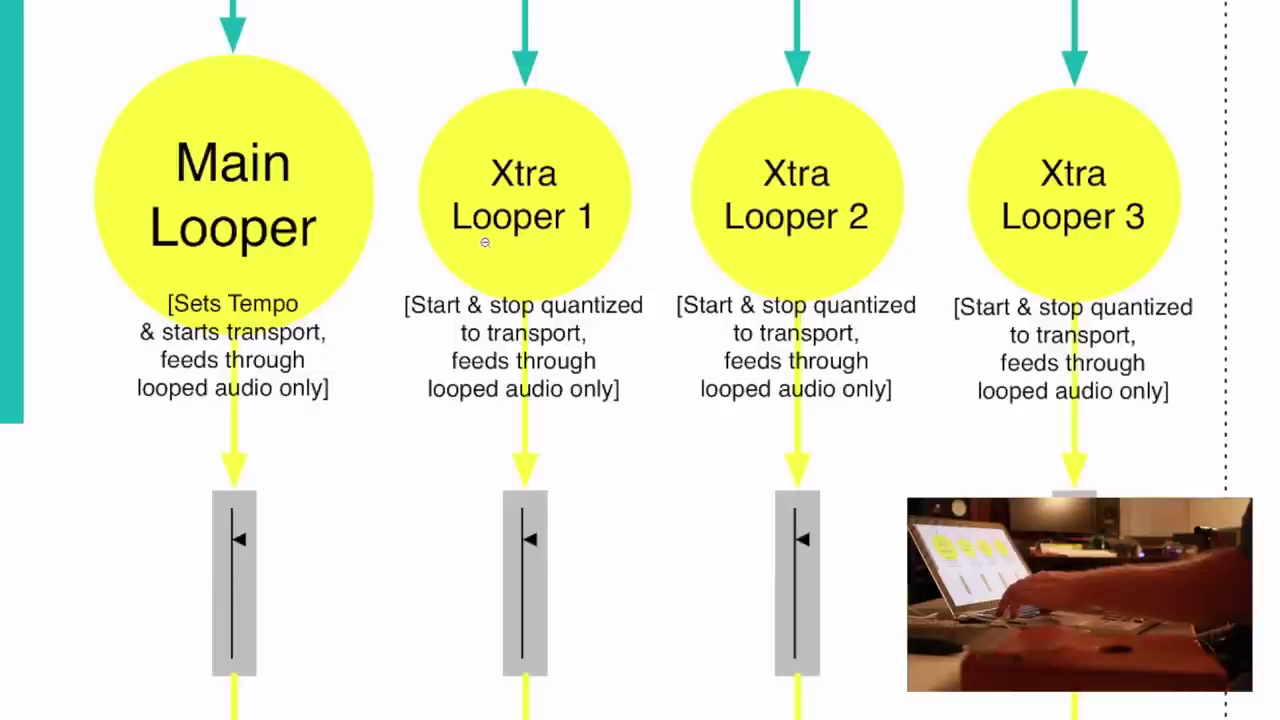
key("super+Tab")
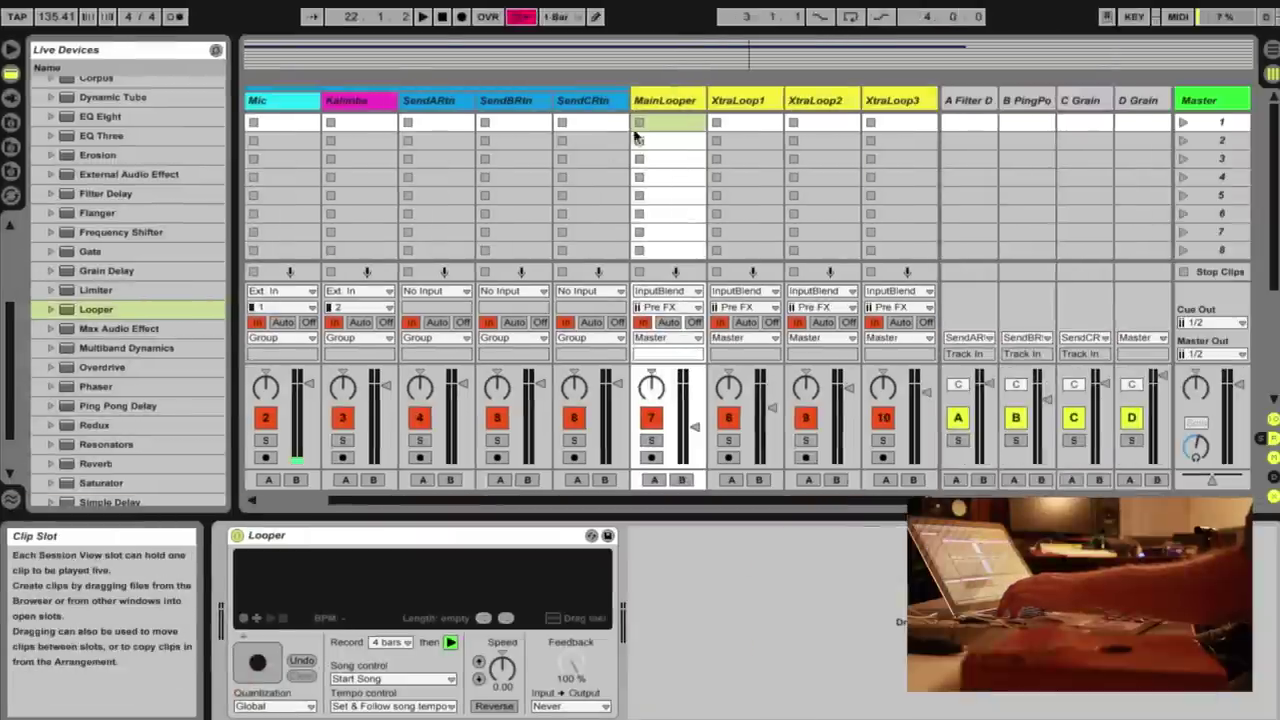
left_click(736, 104)
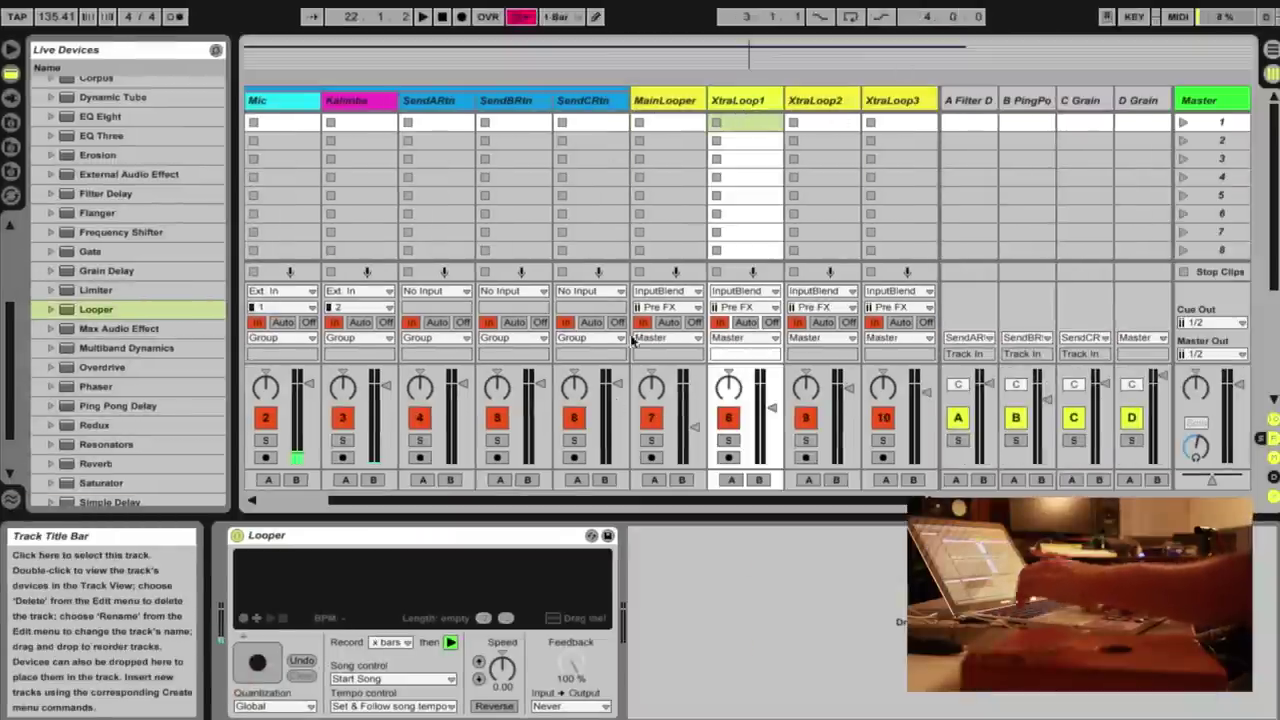
left_click(380, 680)
left_click(380, 685)
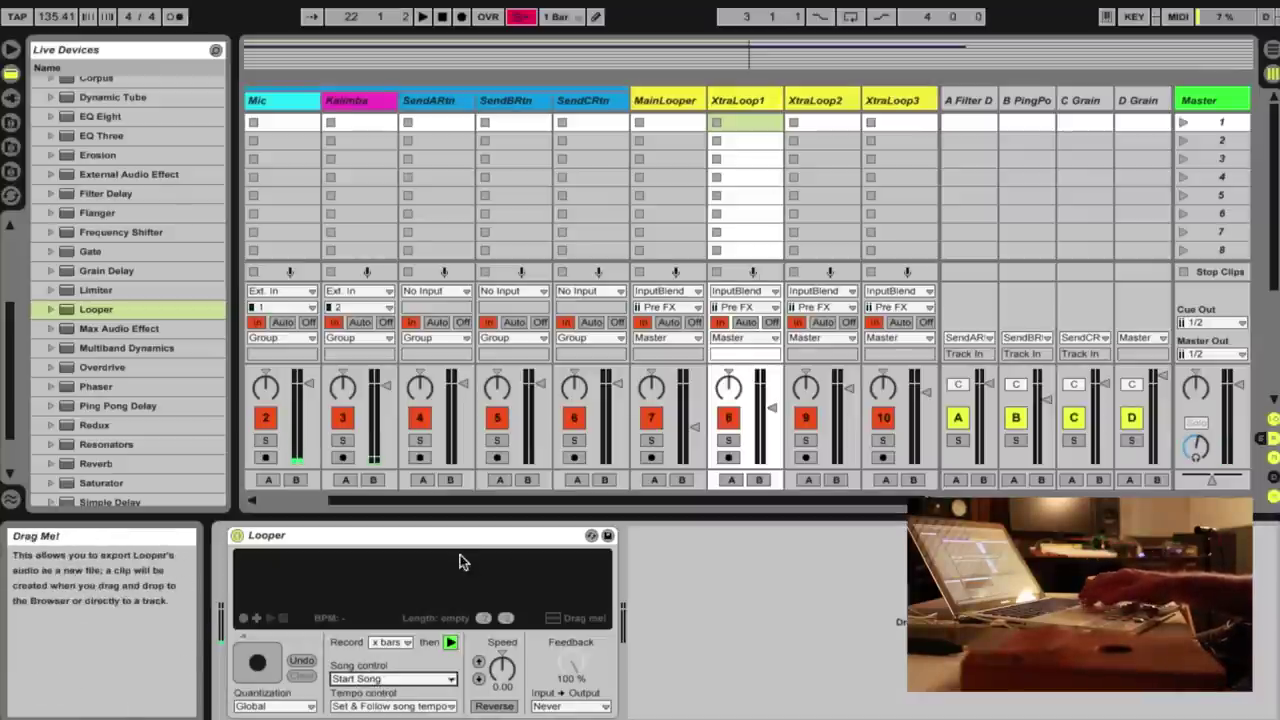
left_click(820, 104)
left_click(902, 104)
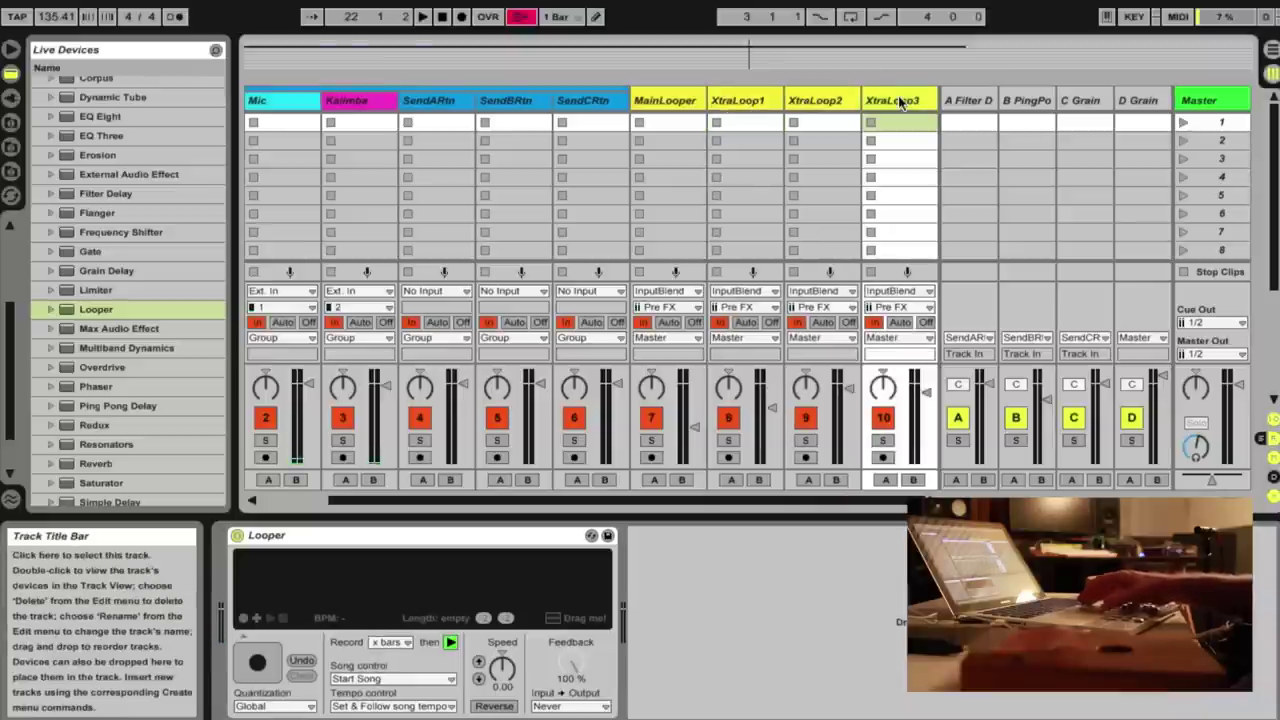
Step: Set the song control of the XtraLoop1 track's Looper to None
left_click(731, 101)
left_click(380, 680)
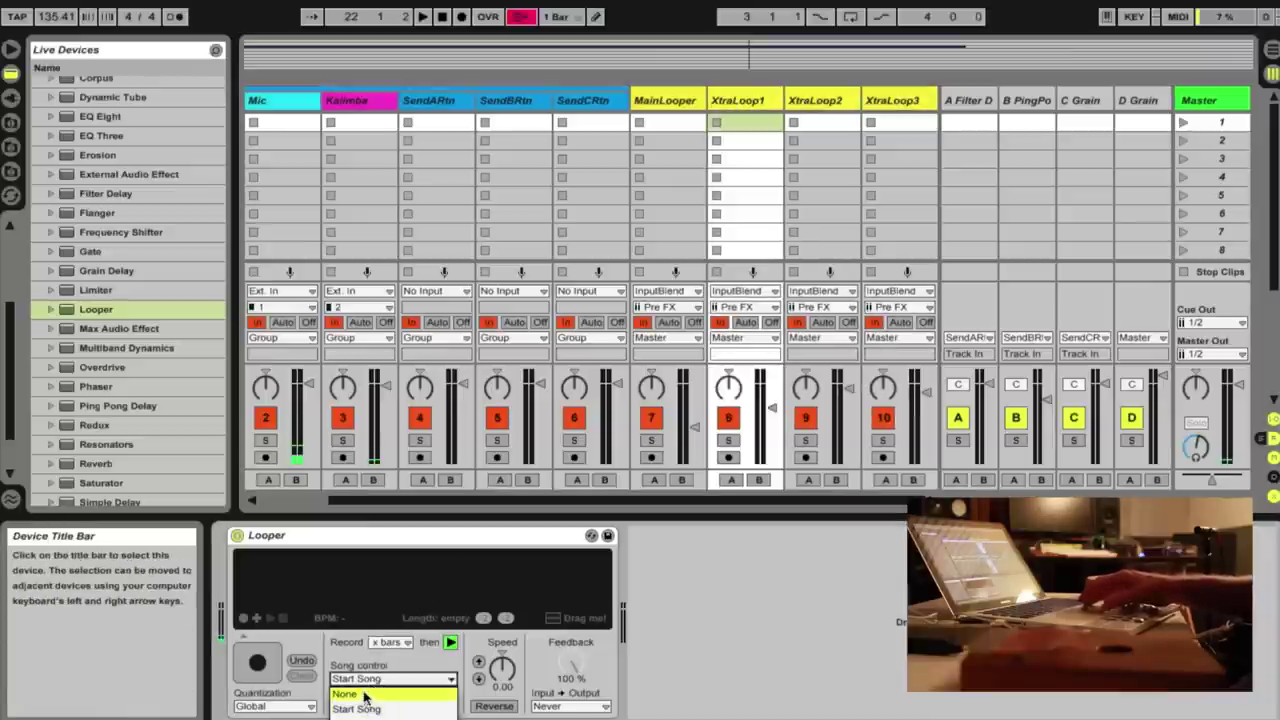
left_click(365, 697)
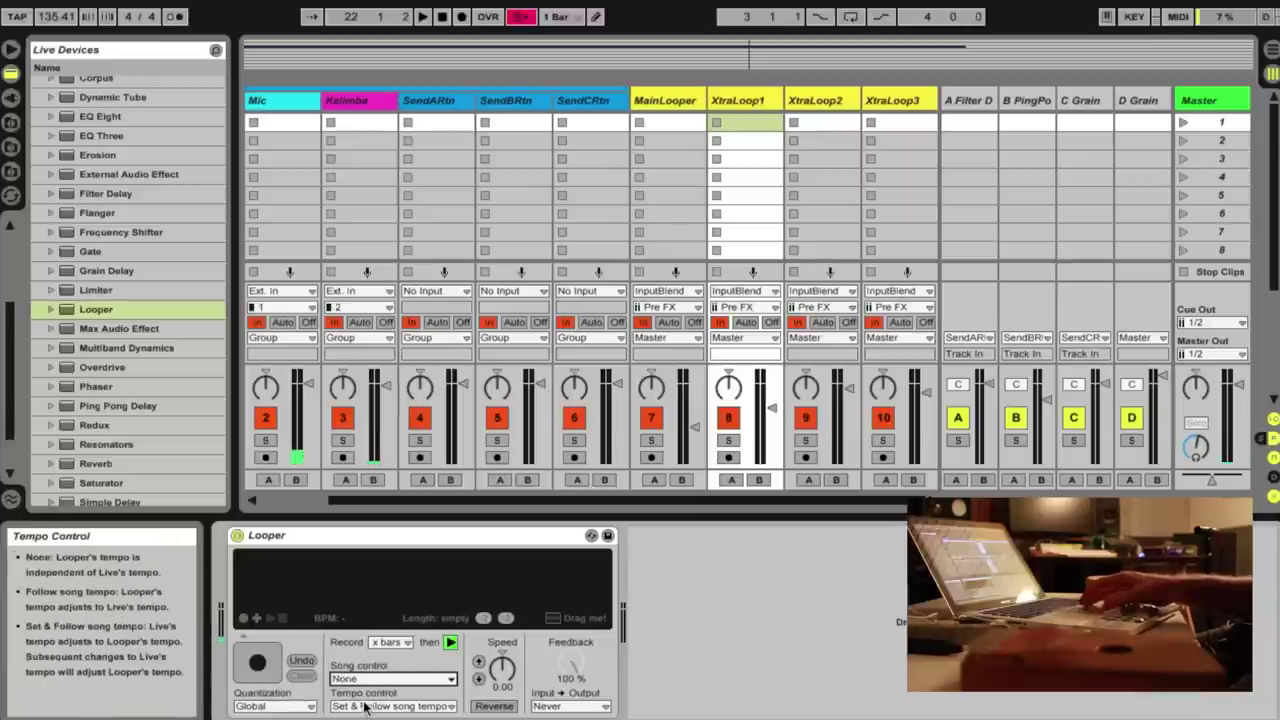
Step: Compare the Looper settings on the XtraLoop tracks with those on the MainLooper track
left_click(848, 99)
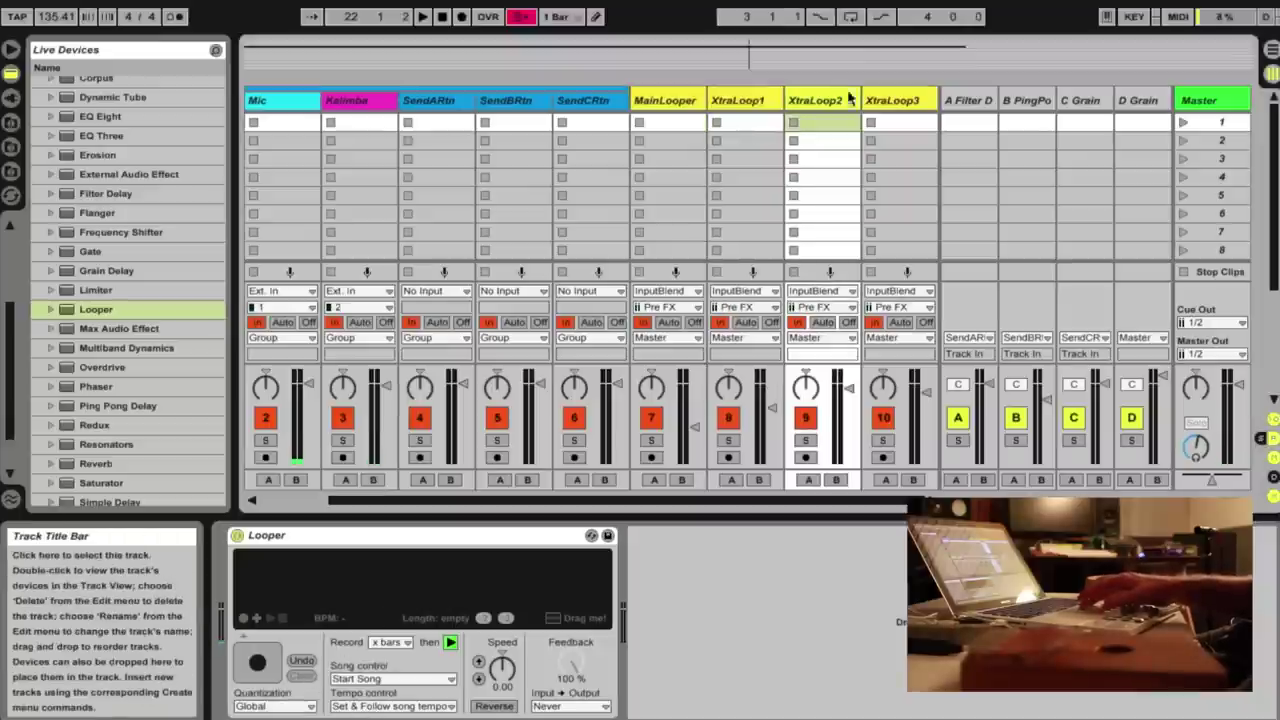
left_click(875, 101)
left_click(815, 100)
left_click(740, 100)
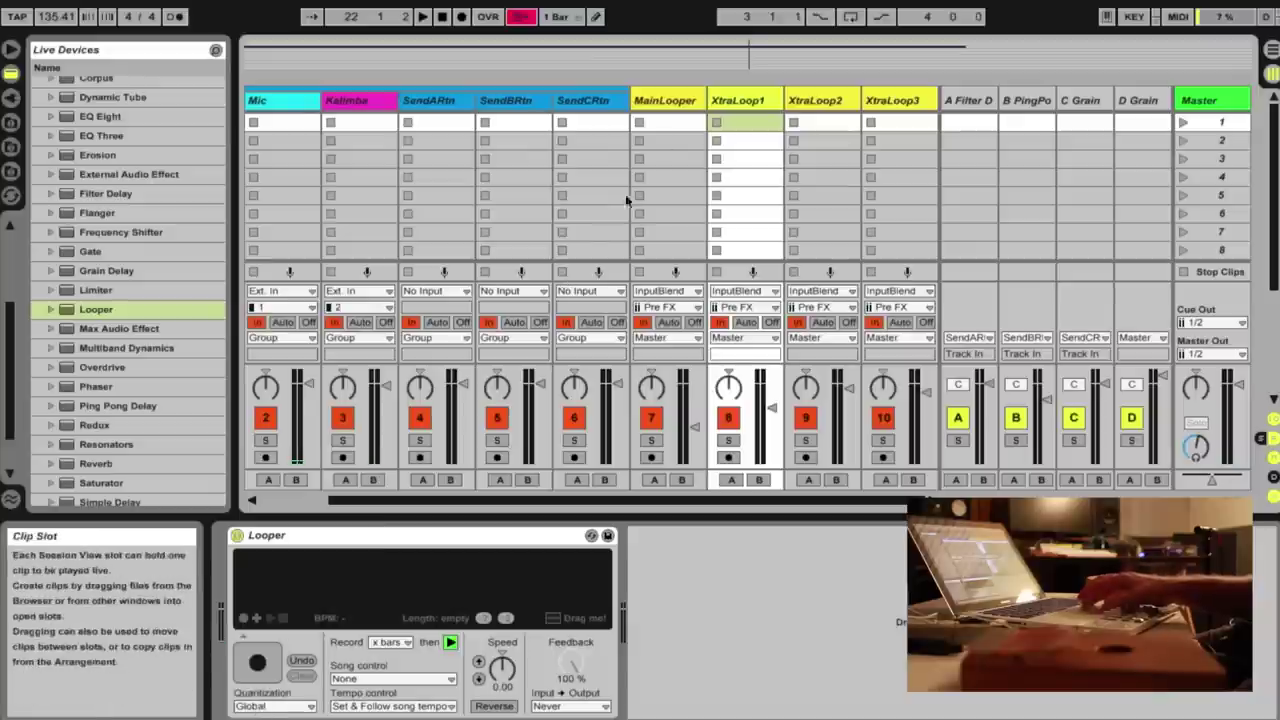
left_click(670, 104)
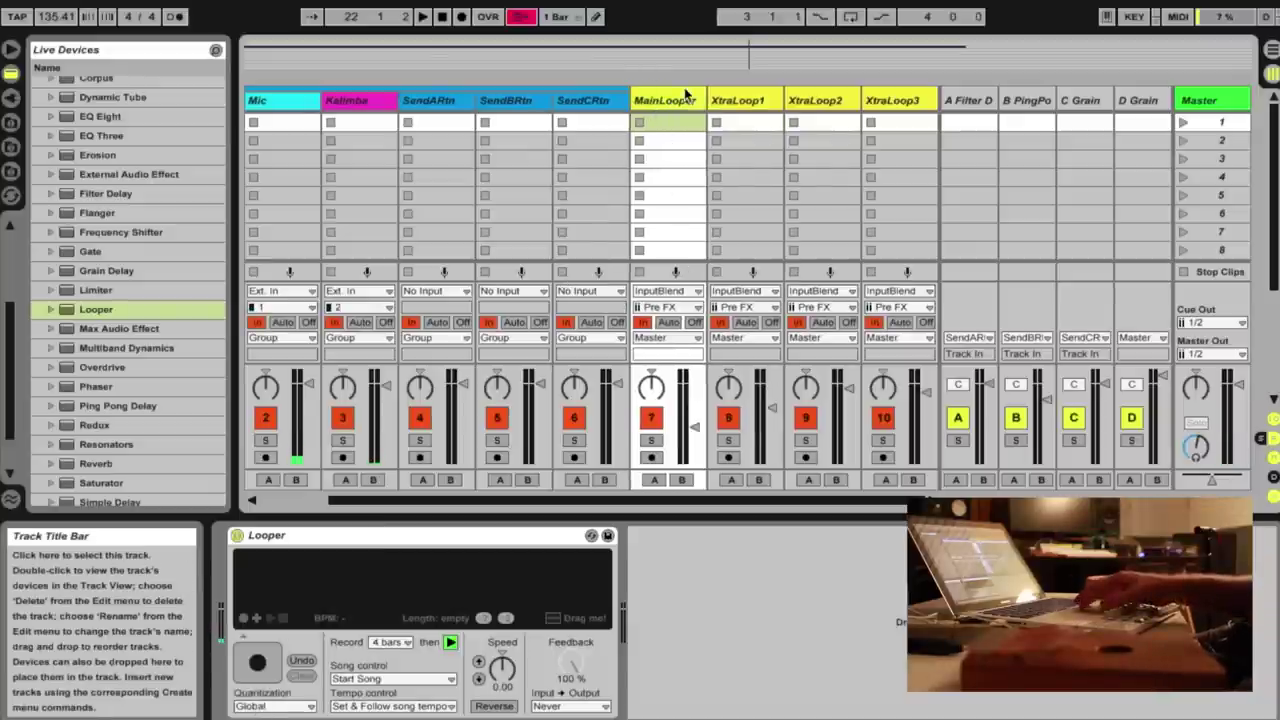
Step: Review the quantization options of XtraLoop1's Looper, keeping Global, and check the Loopers on XtraLoop2 and XtraLoop3
left_click(728, 104)
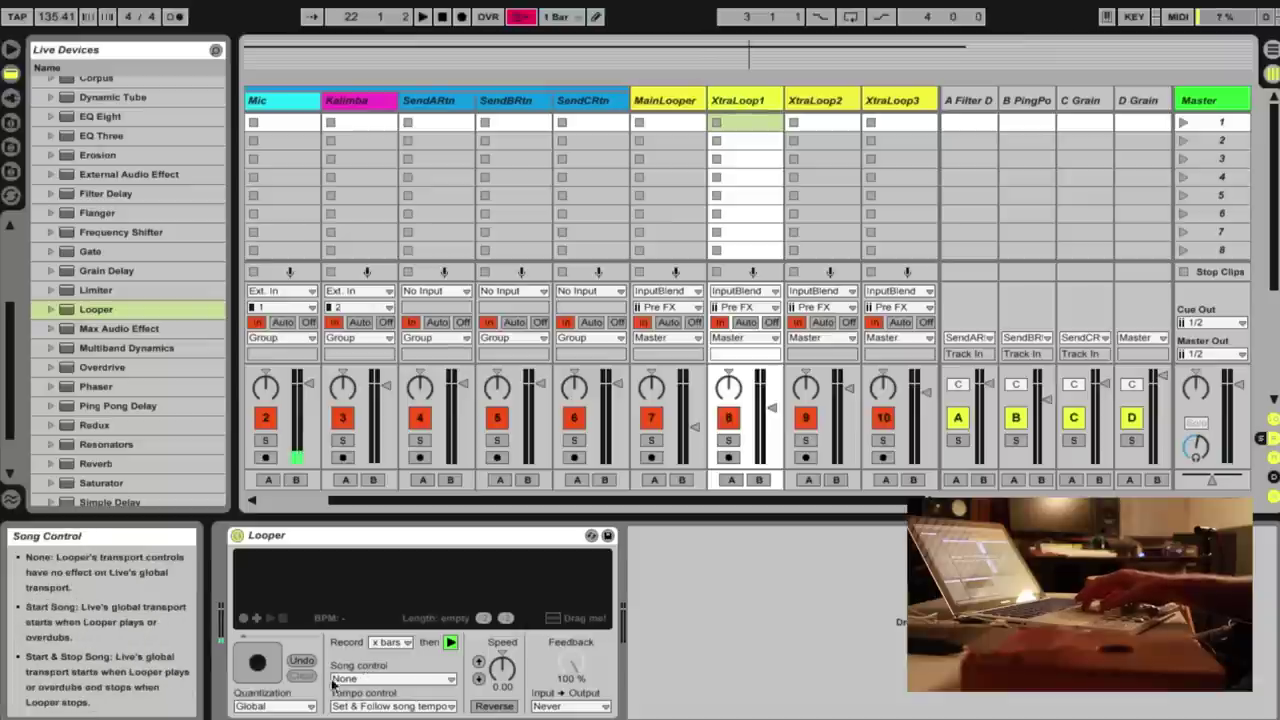
left_click(296, 707)
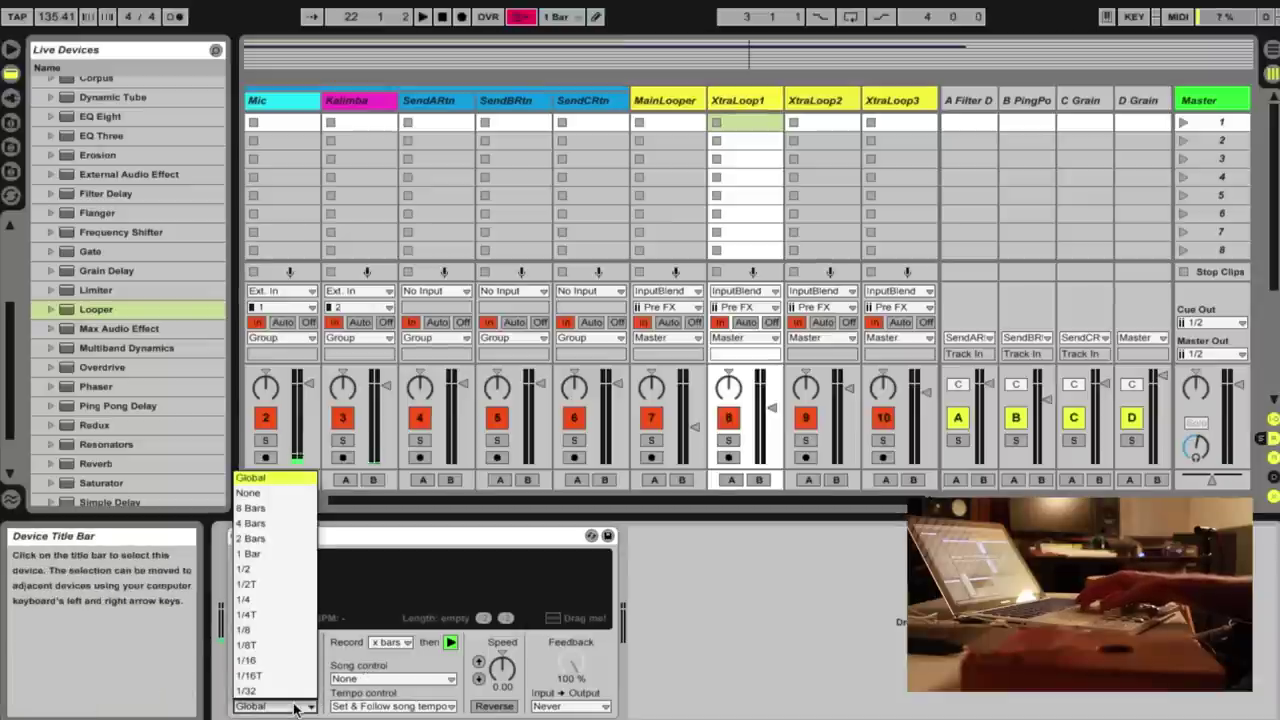
left_click(296, 707)
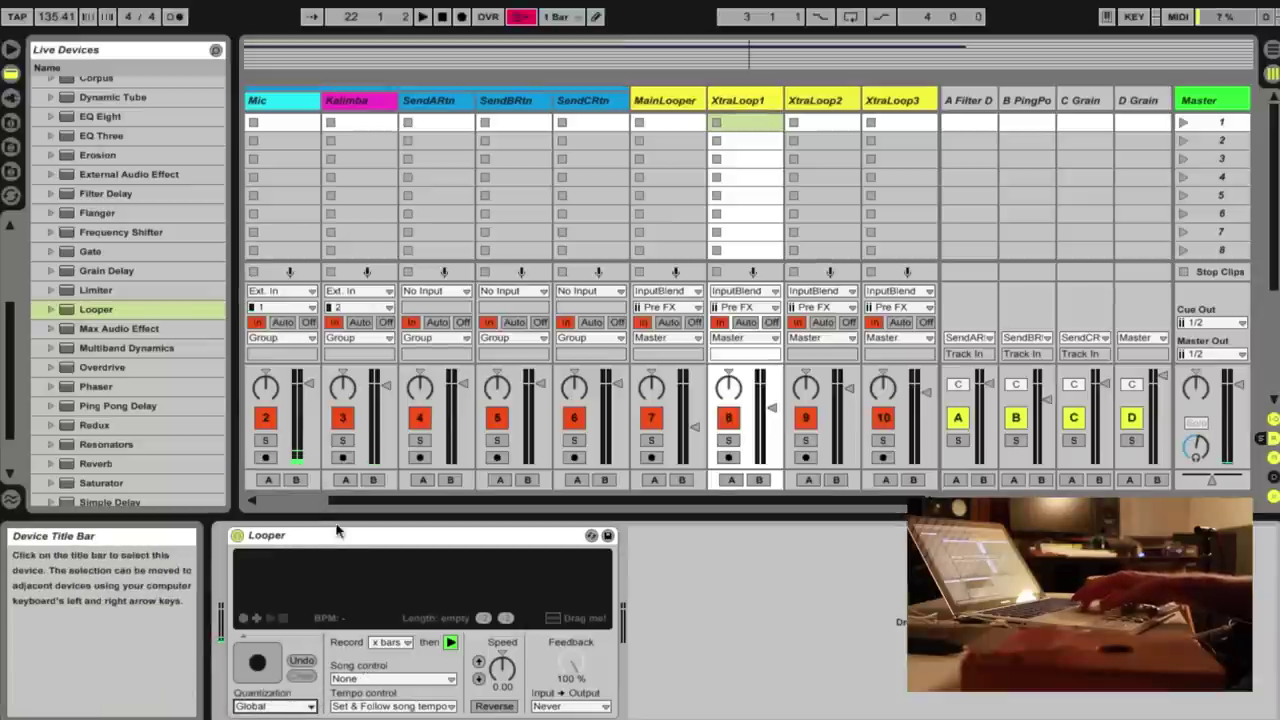
left_click(807, 102)
left_click(883, 104)
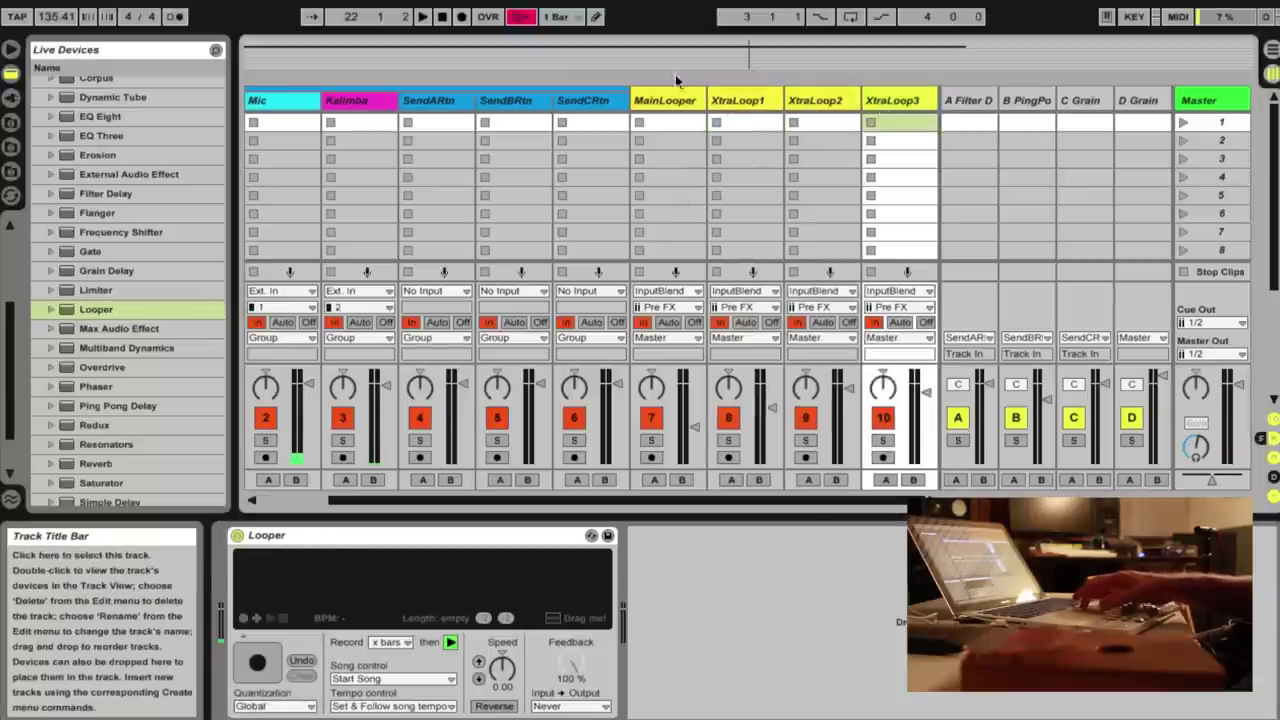
Step: Review the global quantization options, keeping 1 Bar, and return to the XtraLoop1 track's Looper
left_click(553, 19)
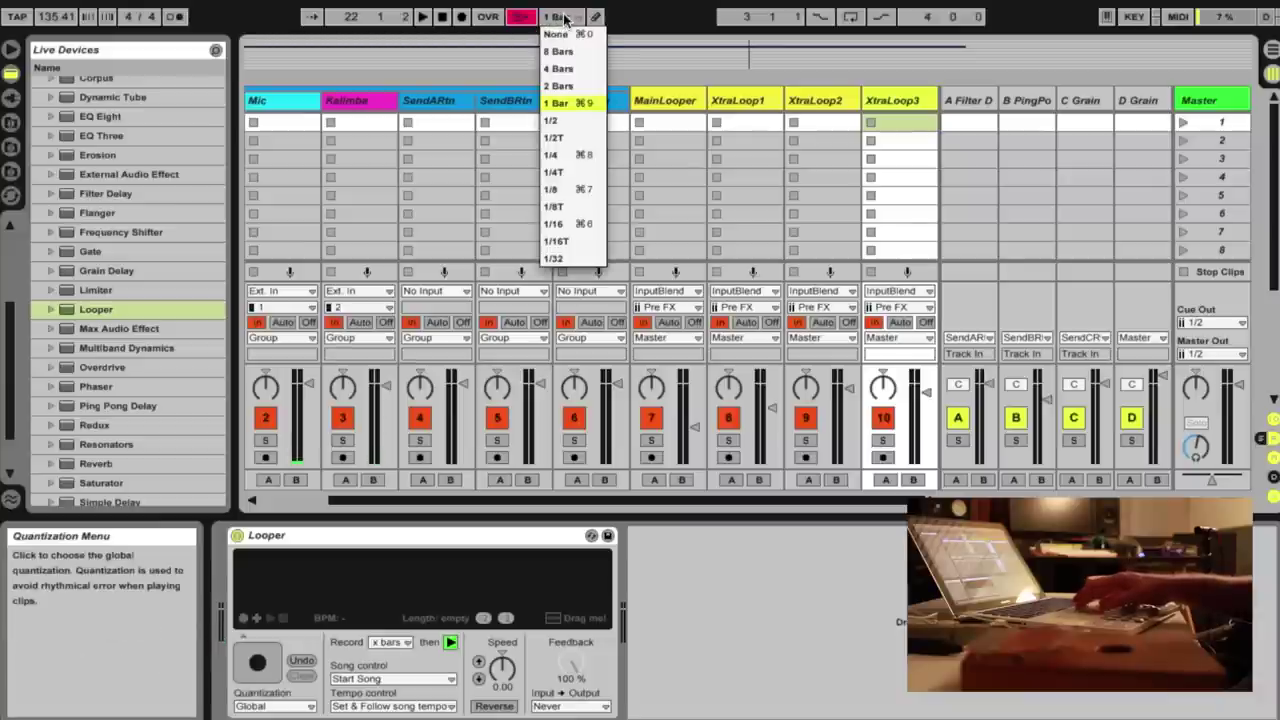
left_click(558, 106)
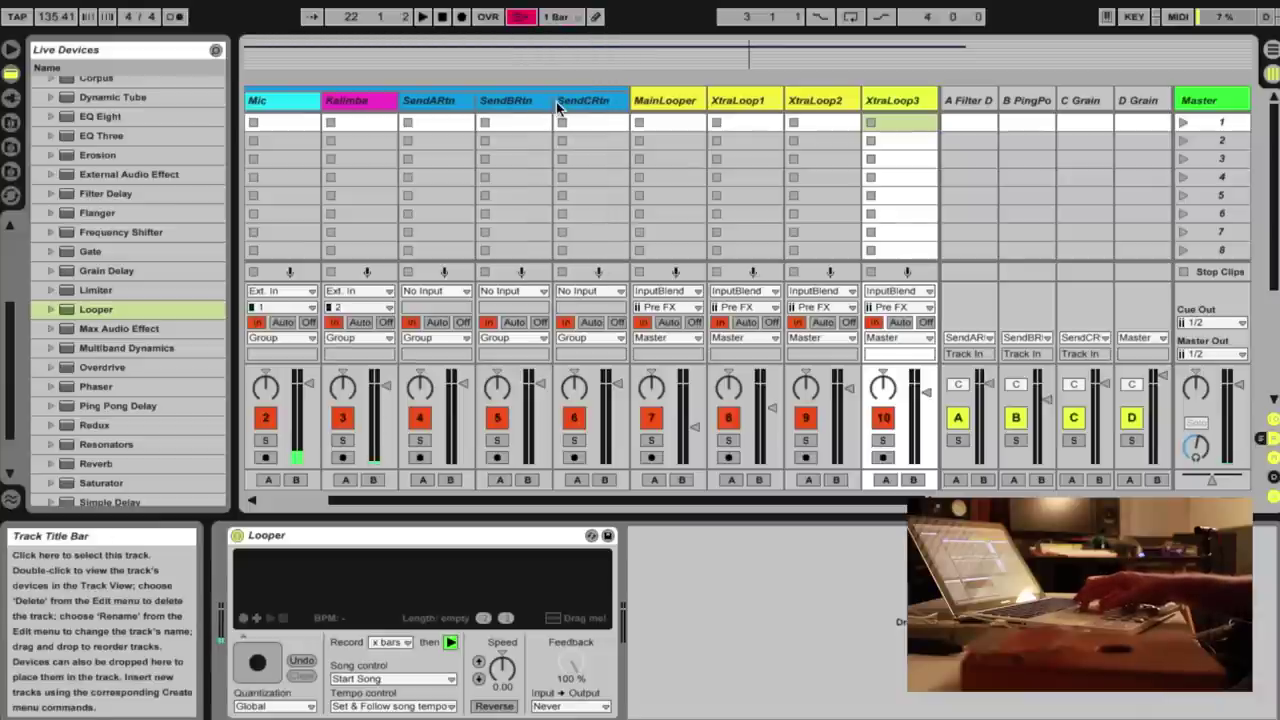
left_click(836, 100)
left_click(755, 103)
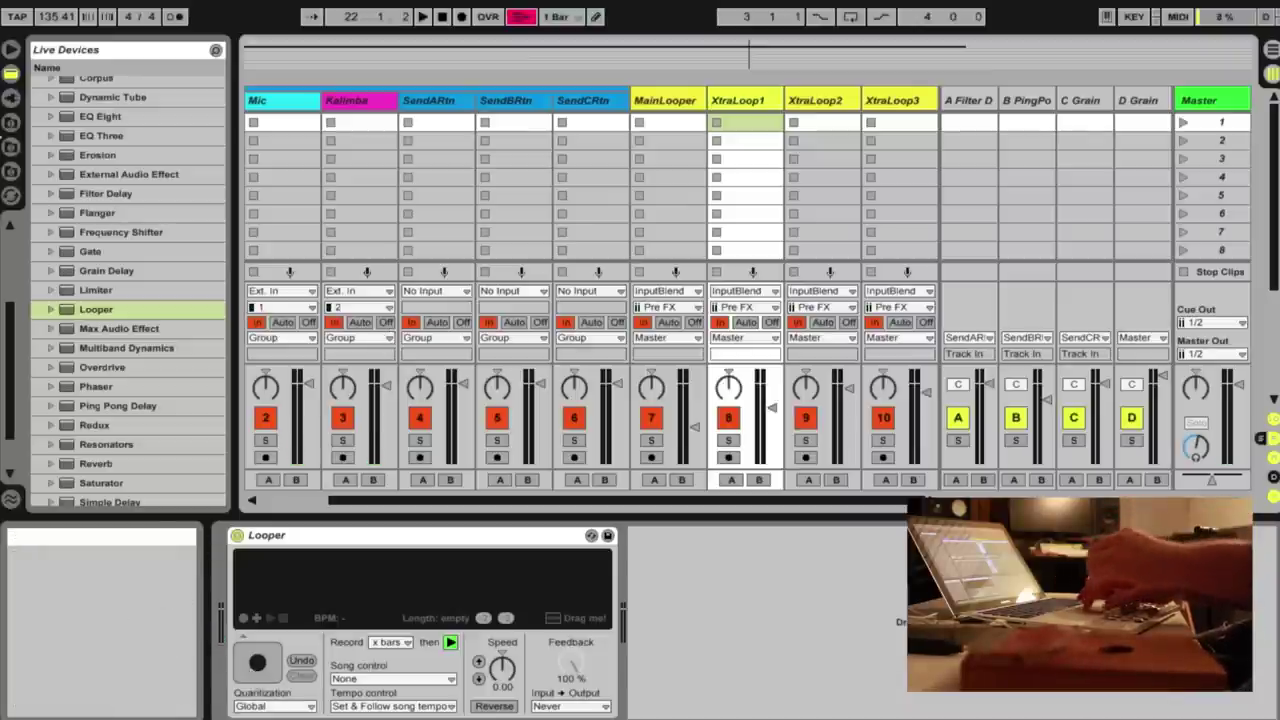
Step: Hide the device browser and enter MIDI mapping mode with the Sends section shown in place of the In/Out section
left_click(11, 50)
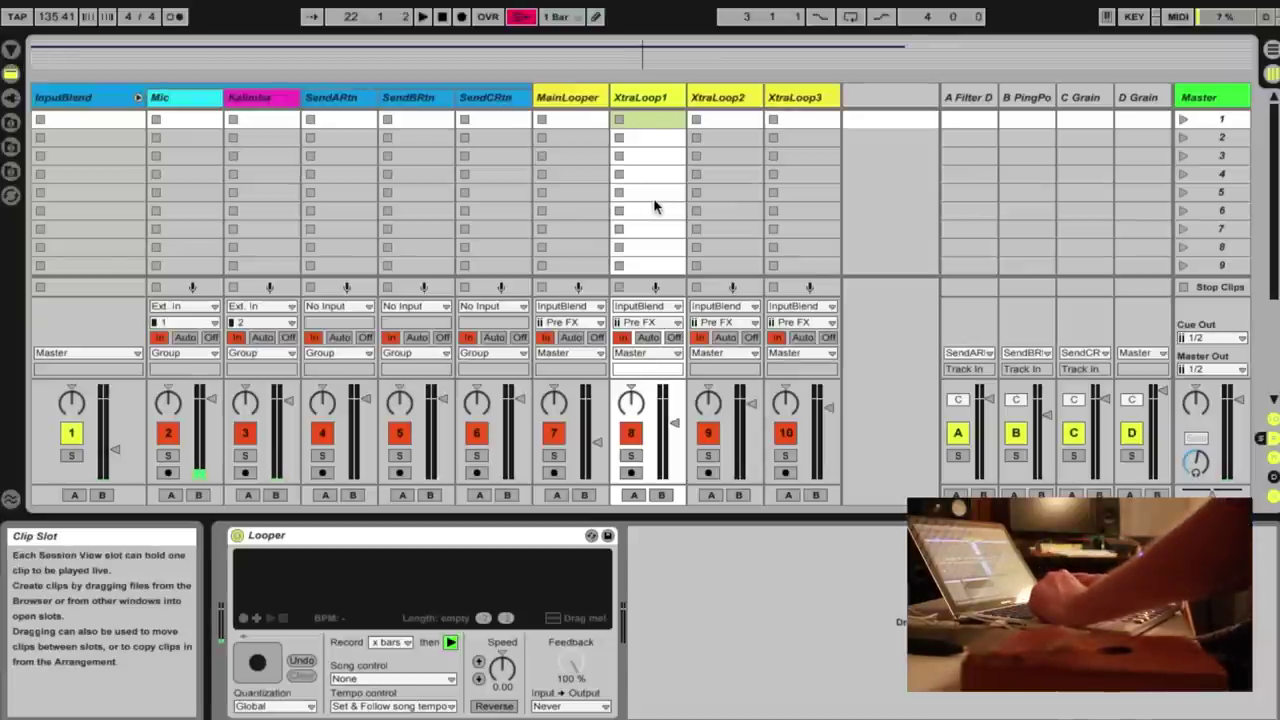
key("ctrl+m")
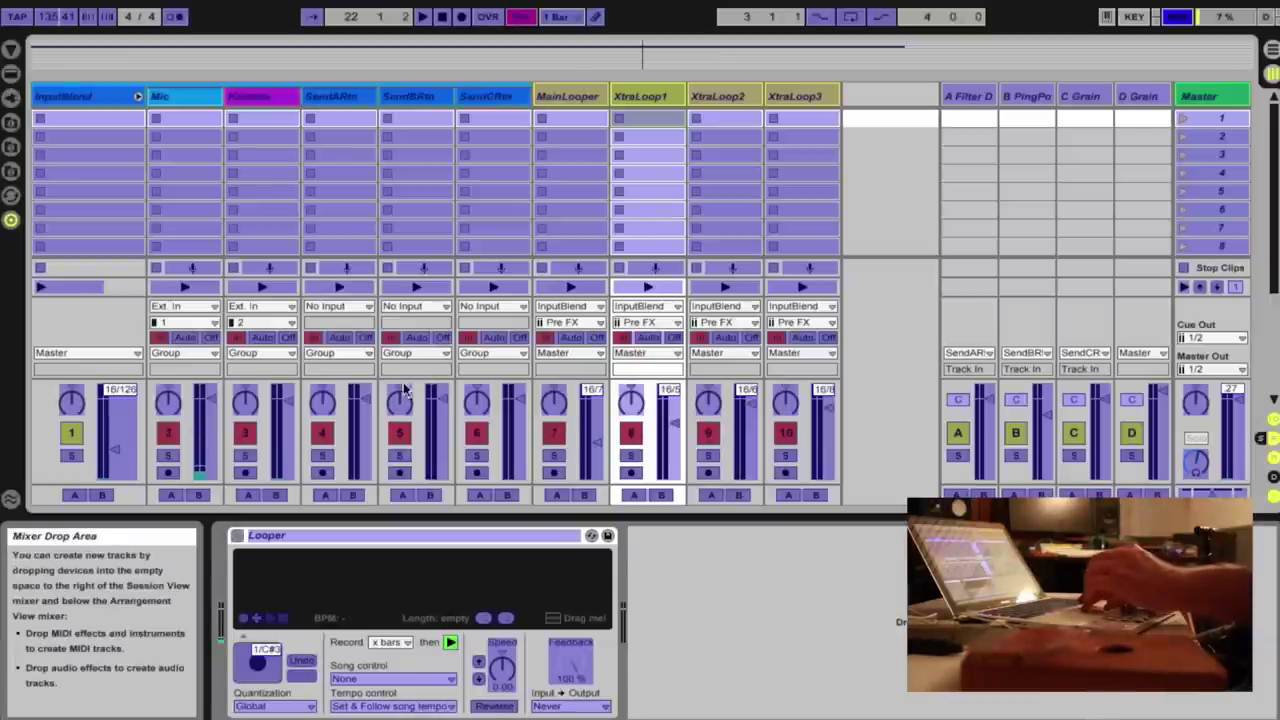
key("ctrl+alt+i")
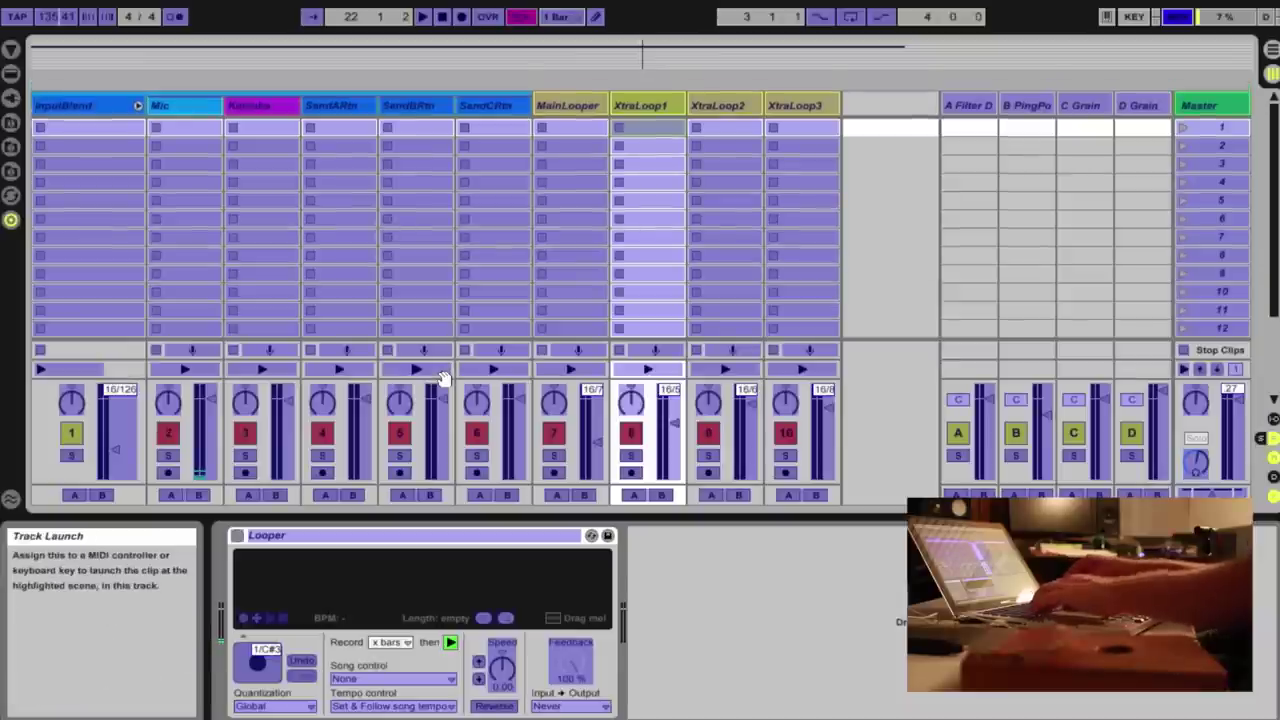
key("ctrl+alt+s")
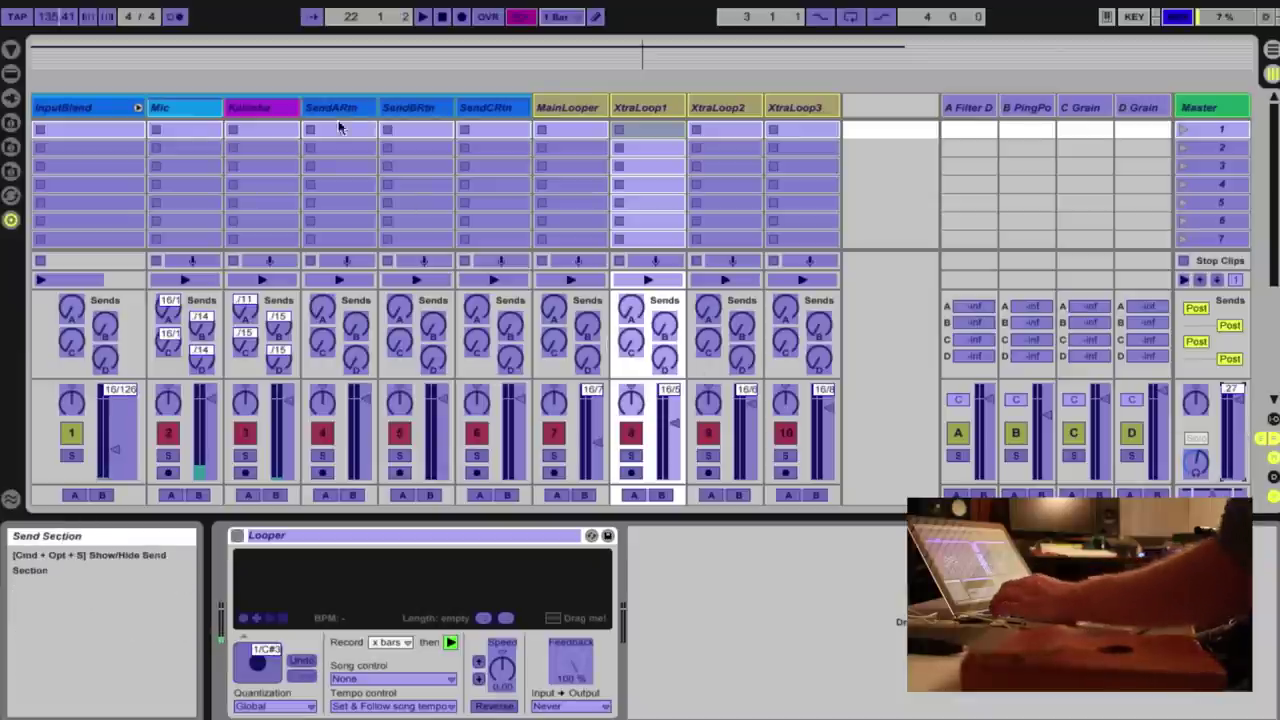
Step: Compare the MIDI mappings of the Loopers on the MainLooper and XtraLoop1 tracks, and leave MIDI mapping mode
left_click(559, 112)
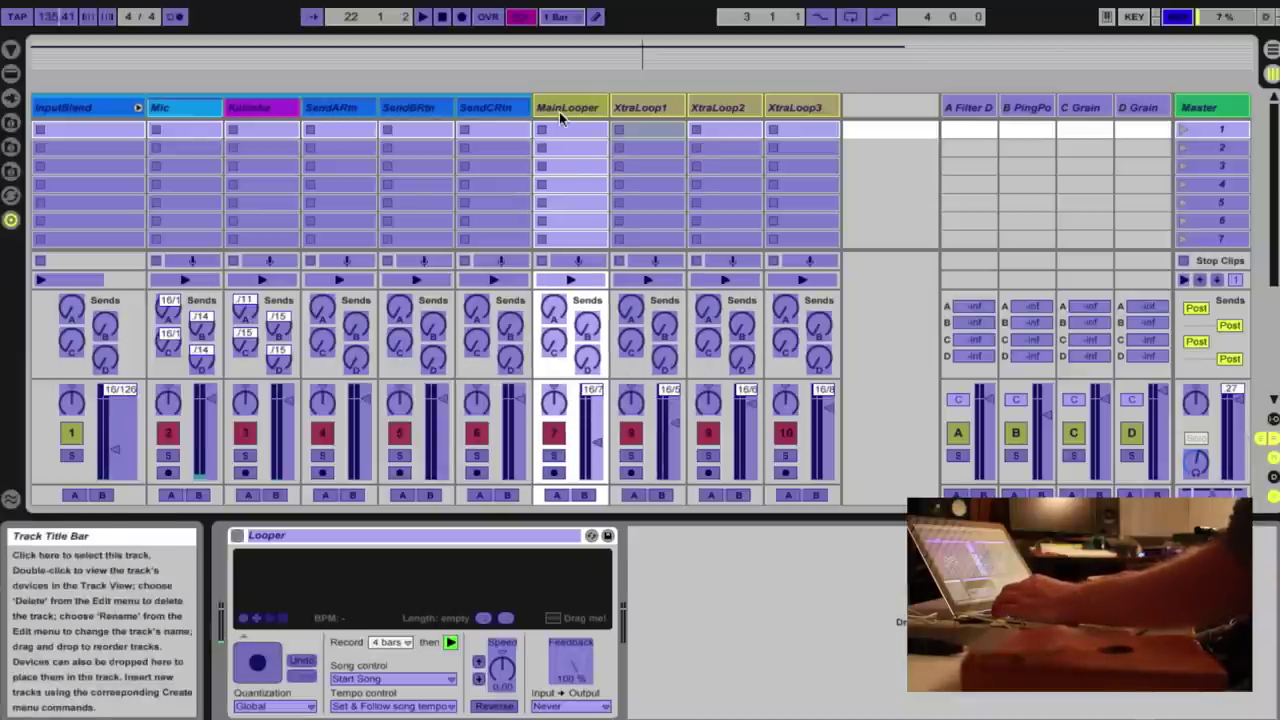
left_click(660, 110)
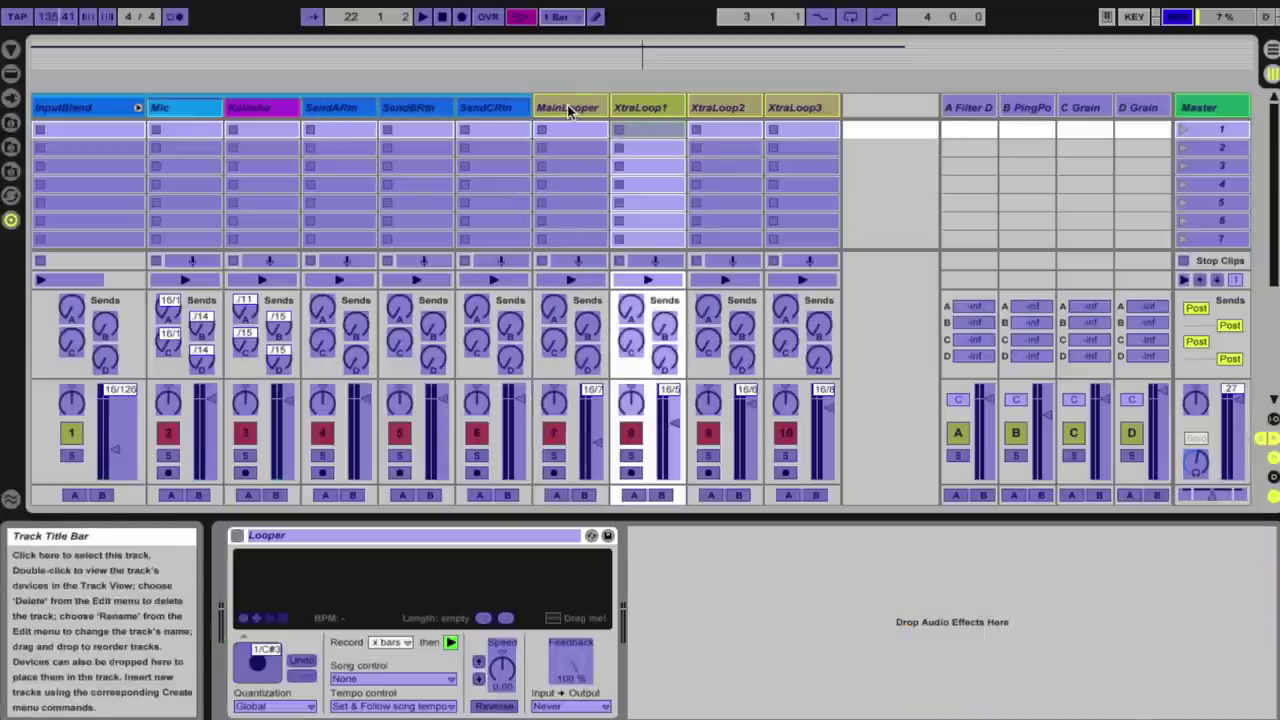
left_click(568, 110)
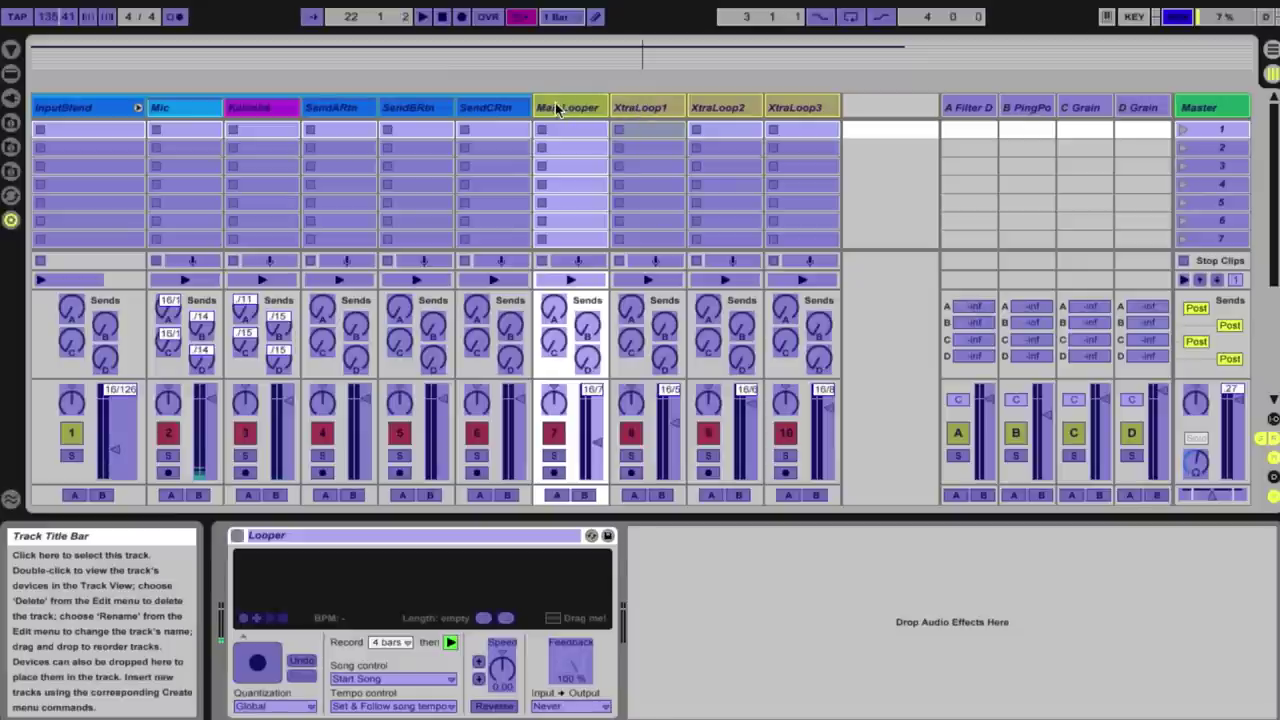
left_click(620, 112)
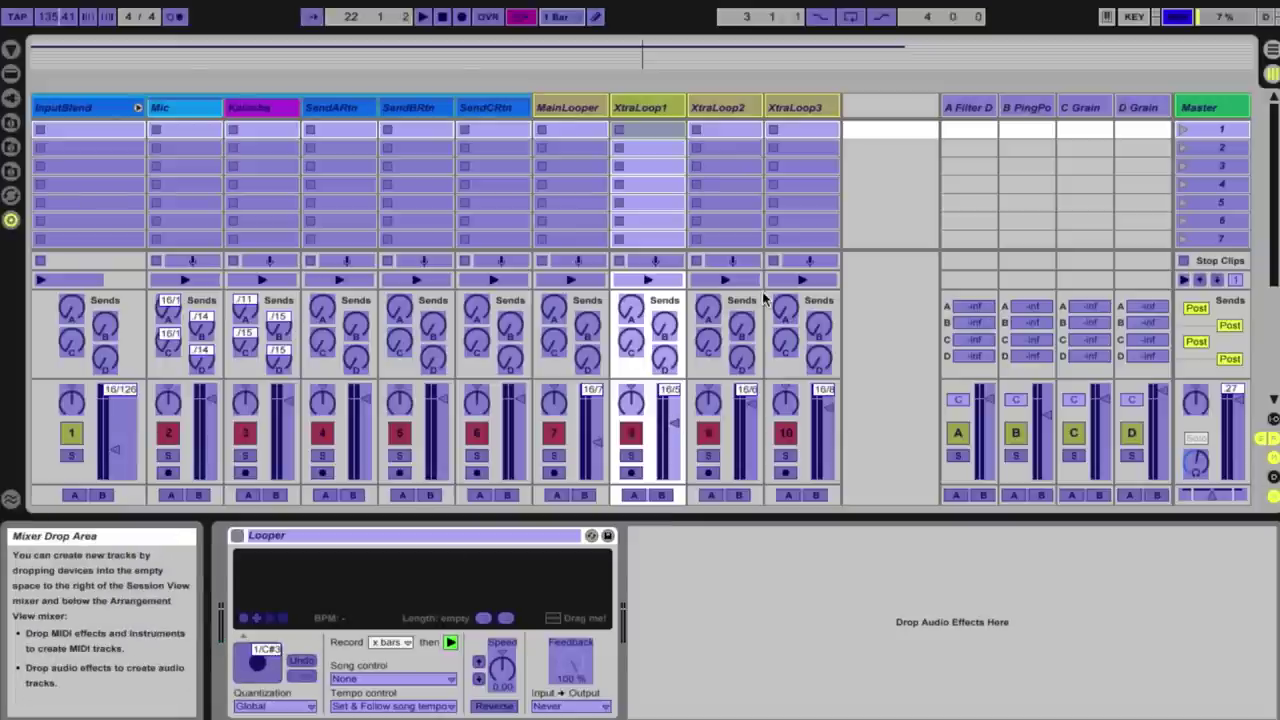
key("ctrl+m")
Step: Show the XtraLoop3 track's Looper and switch to Google Chrome to examine the signal flow diagram of the looping set
left_click(814, 107)
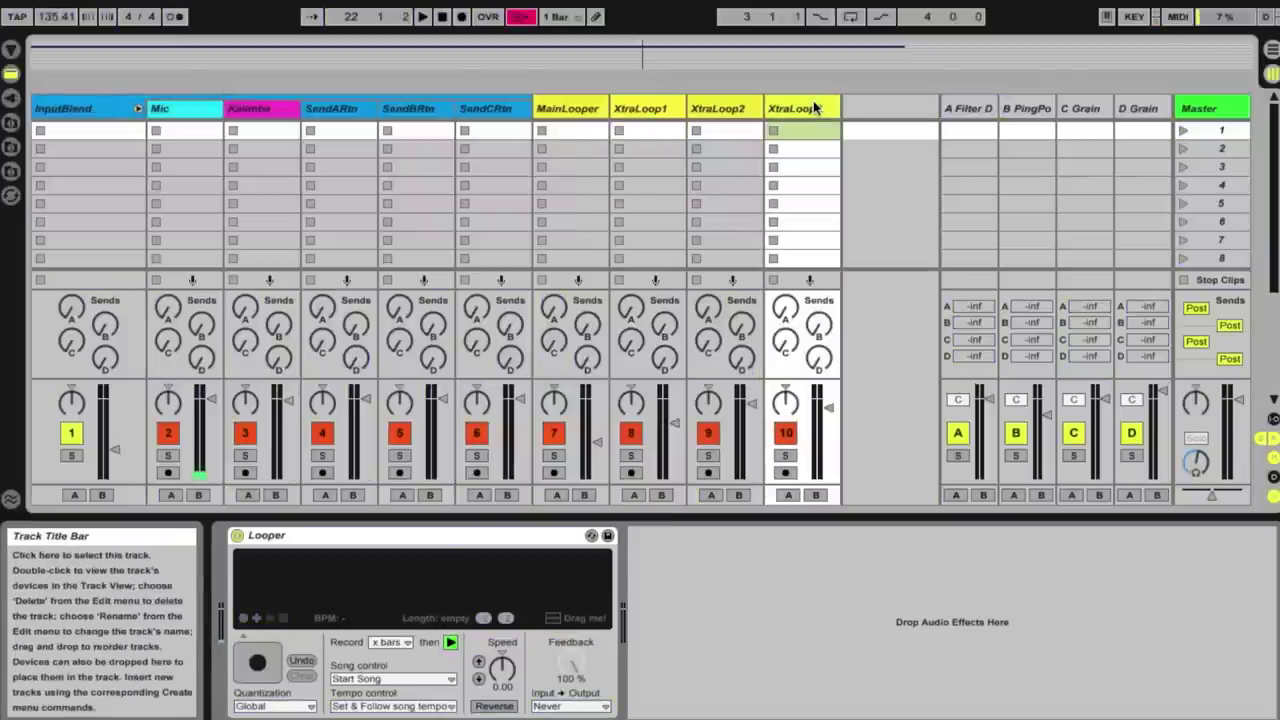
key("super+Tab")
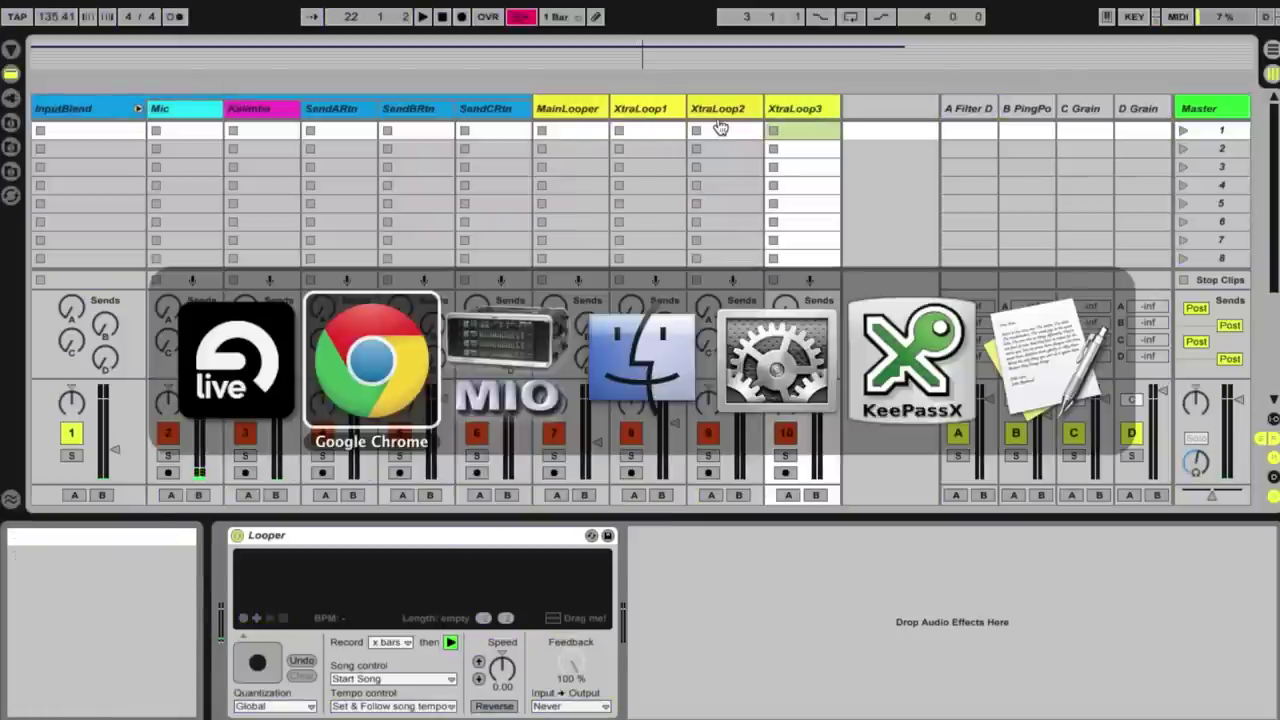
key("super+Tab")
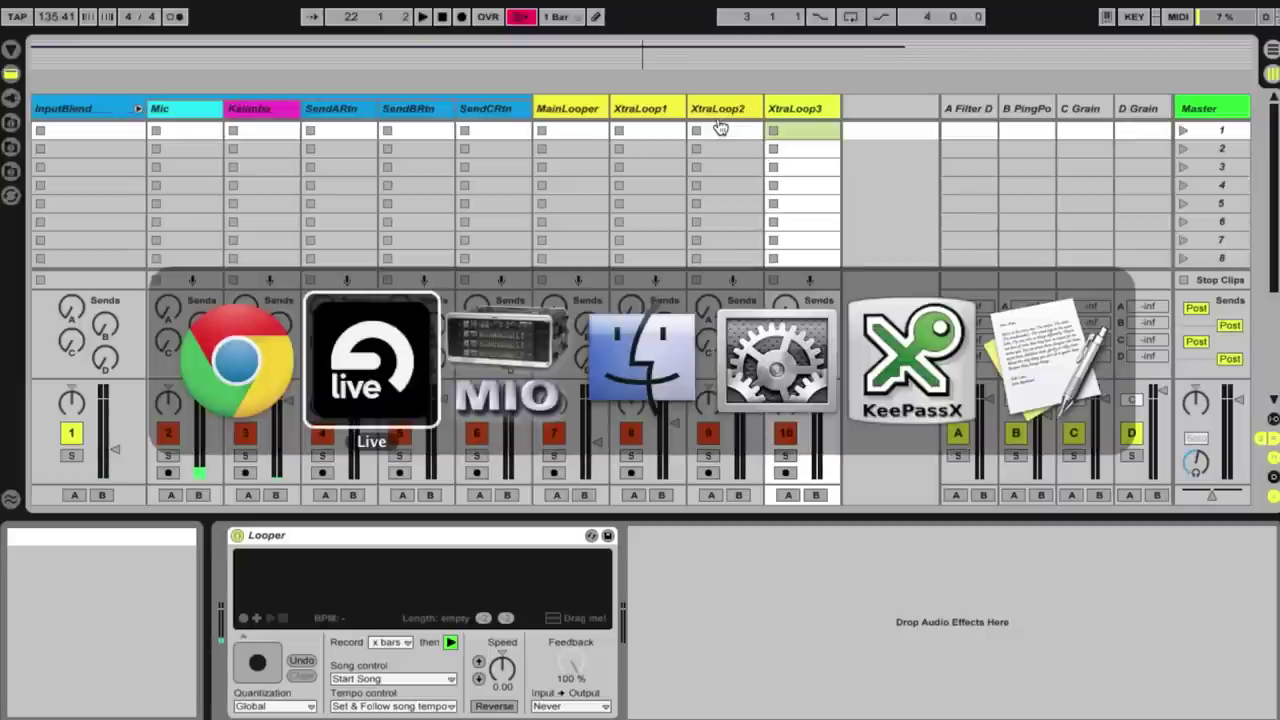
key("super+Tab")
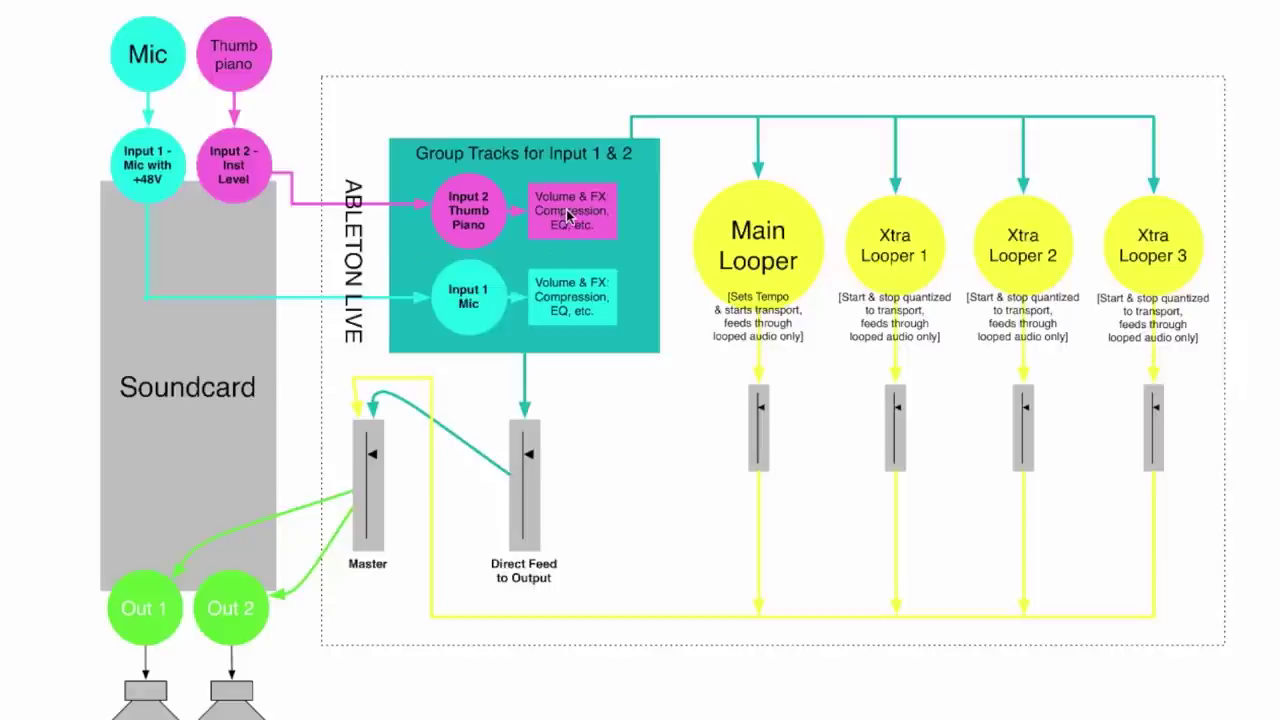
Step: Return to Ableton Live and check the effects on the Mic and Kalimba tracks
key("super+Tab")
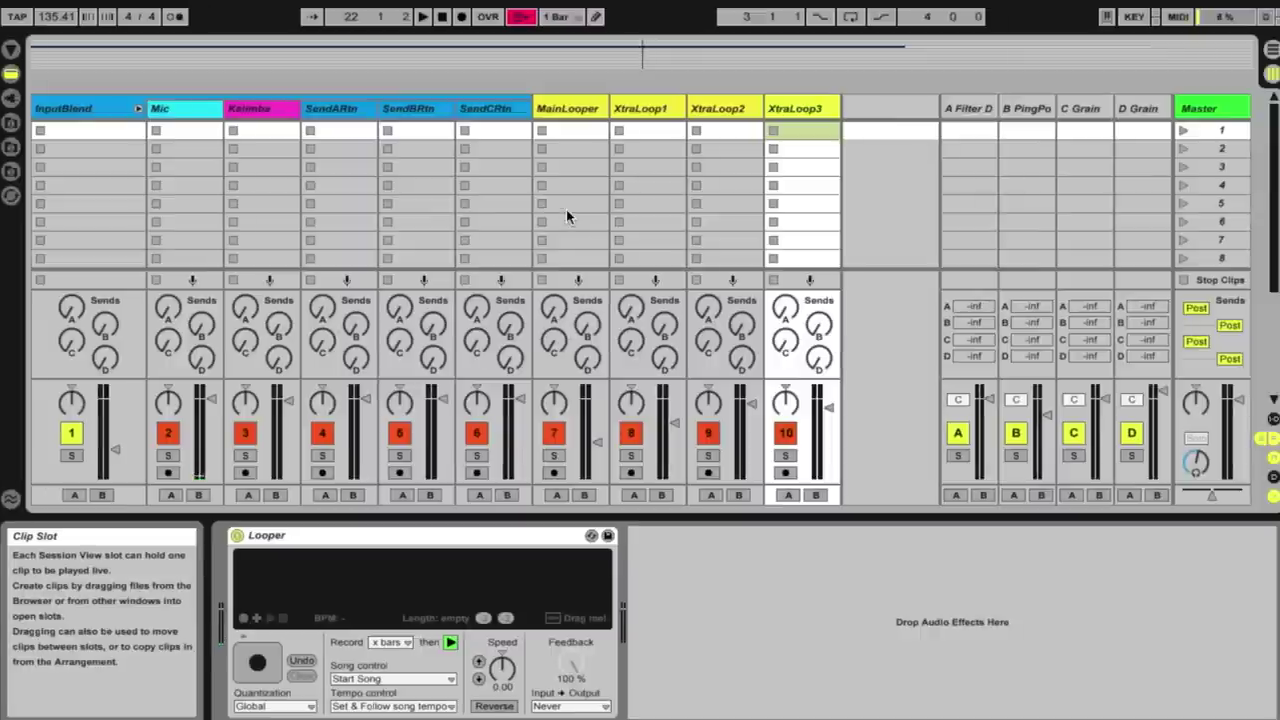
left_click(185, 108)
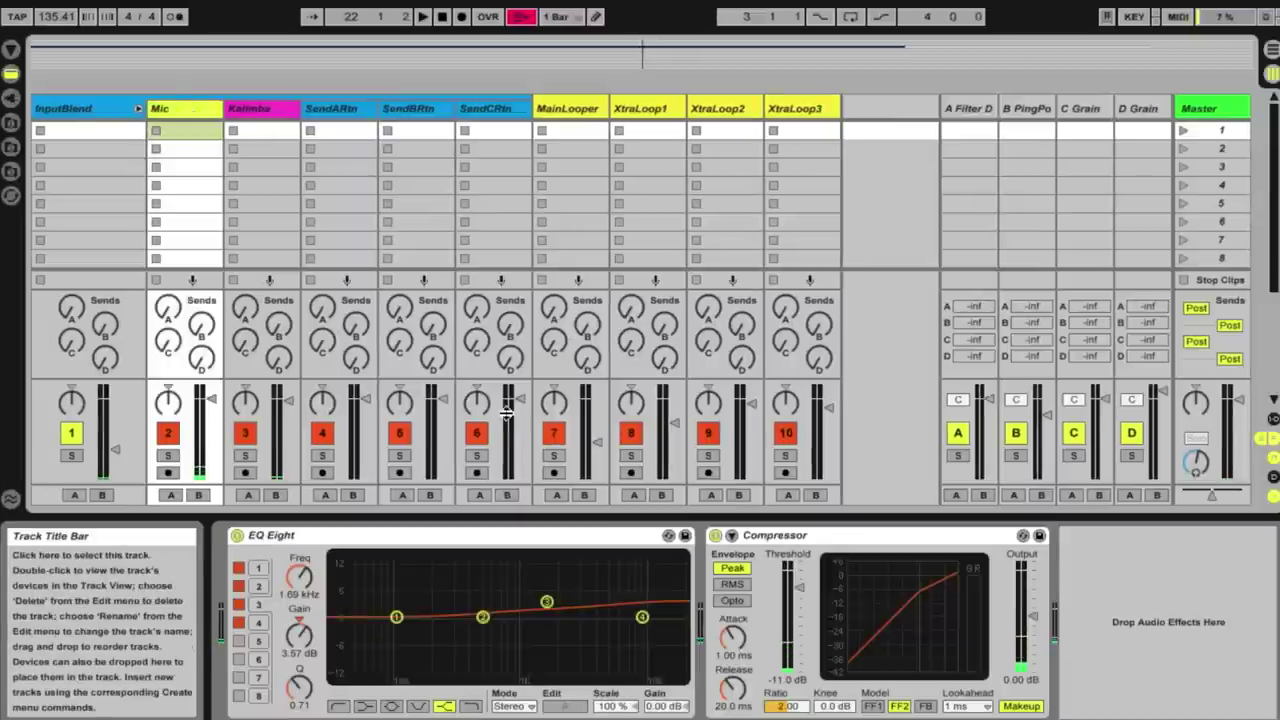
left_click(261, 110)
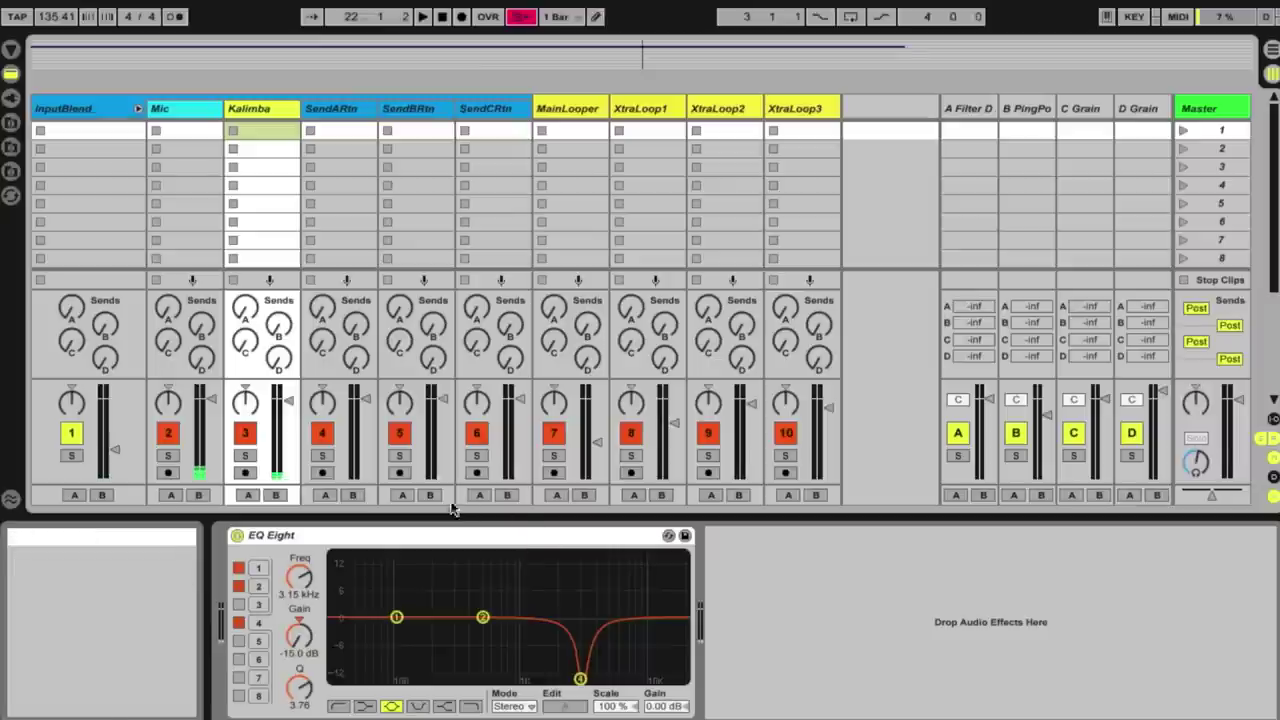
Step: Switch back to the signal flow diagram in Google Chrome to review the routing from inputs to outputs
key("super+Tab")
key("Escape")
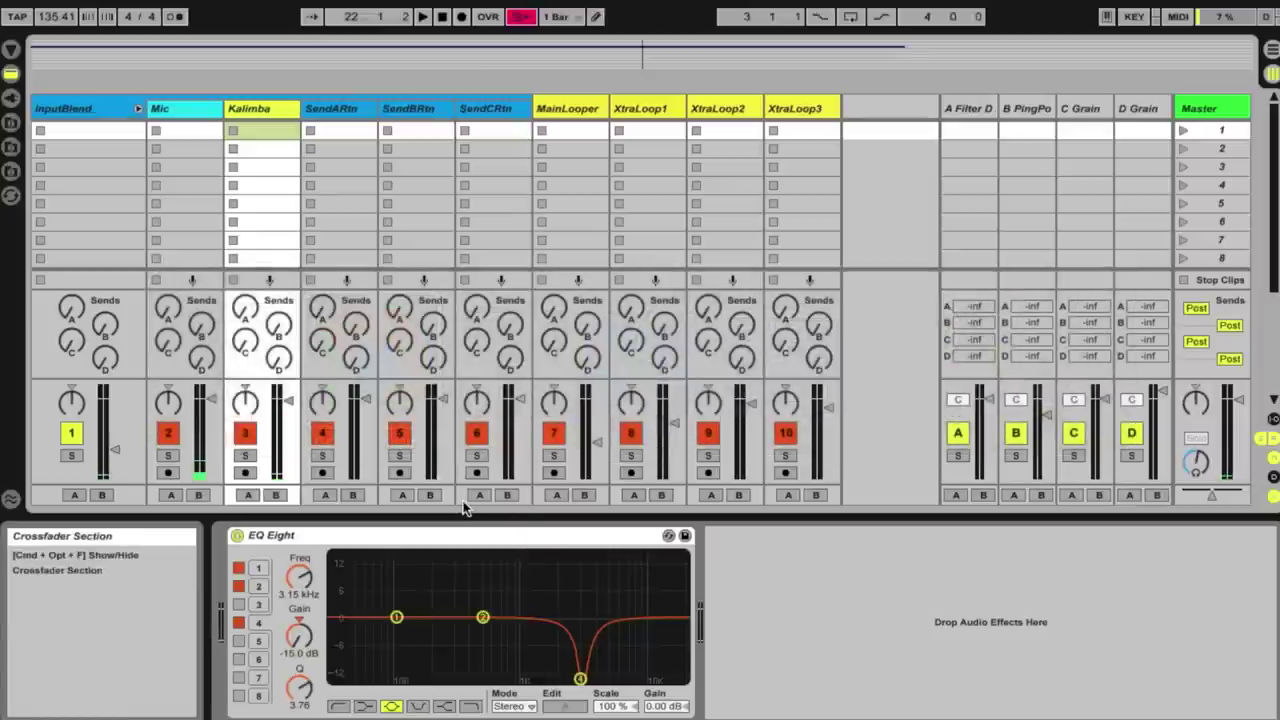
key("super+Tab")
key("super+Tab")
key("super+shift+Tab")
key("super+shift+Tab")
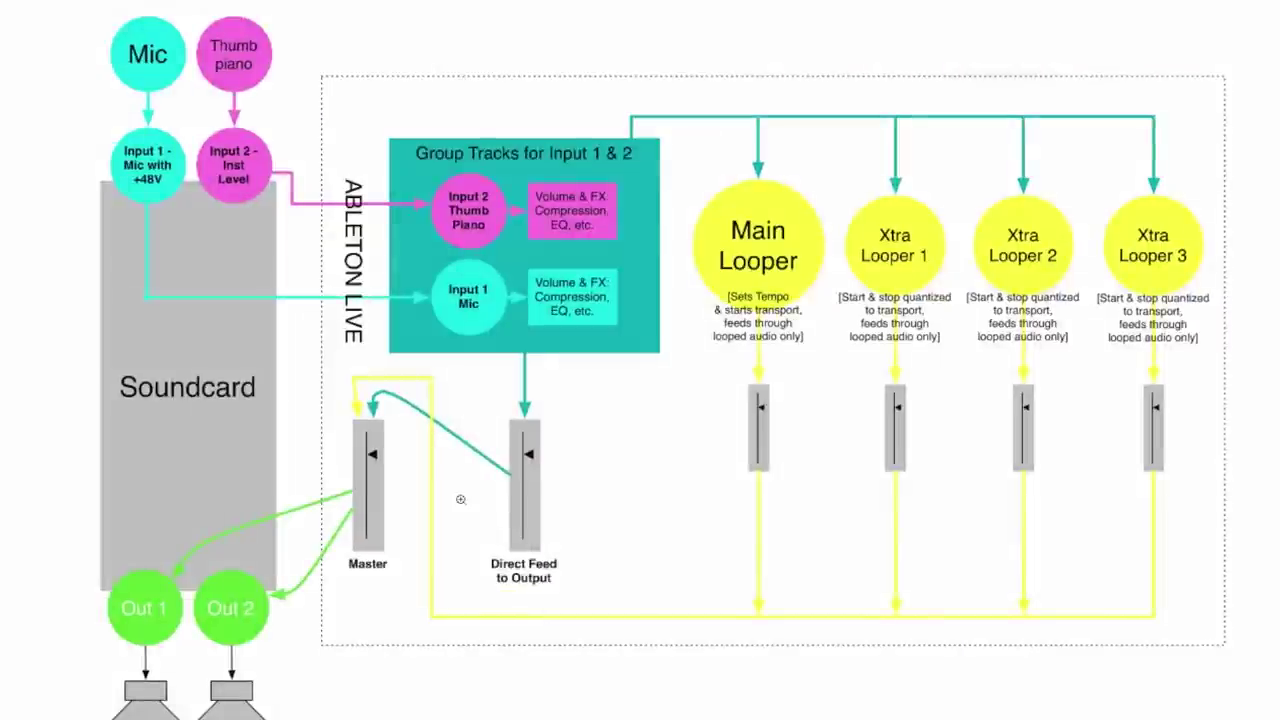